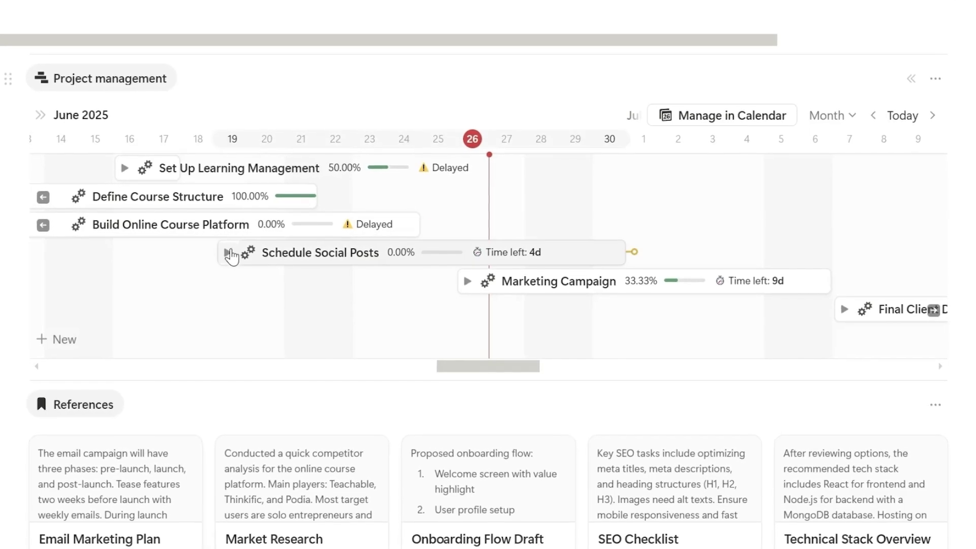
Add two sub-tasks under Schedule Social Posts and make Marketing Campaign depend on it.
{"action": "left_click", "coordinate": [227, 252]}
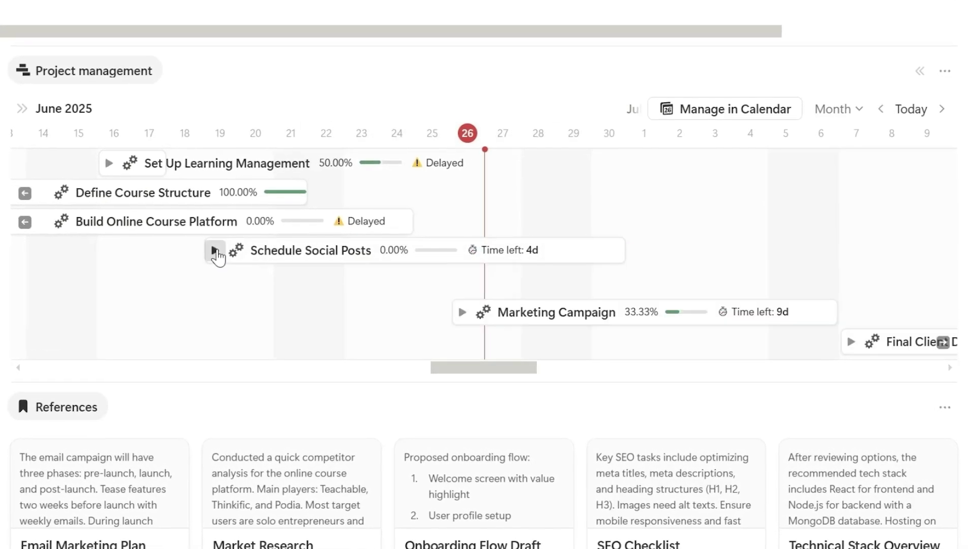
{"action": "left_click", "coordinate": [293, 279]}
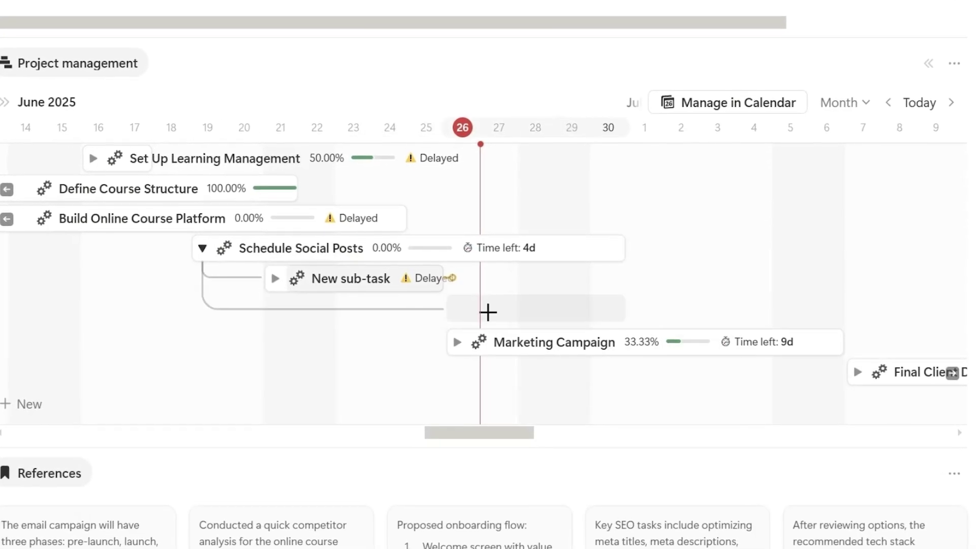
{"action": "left_click", "coordinate": [488, 312]}
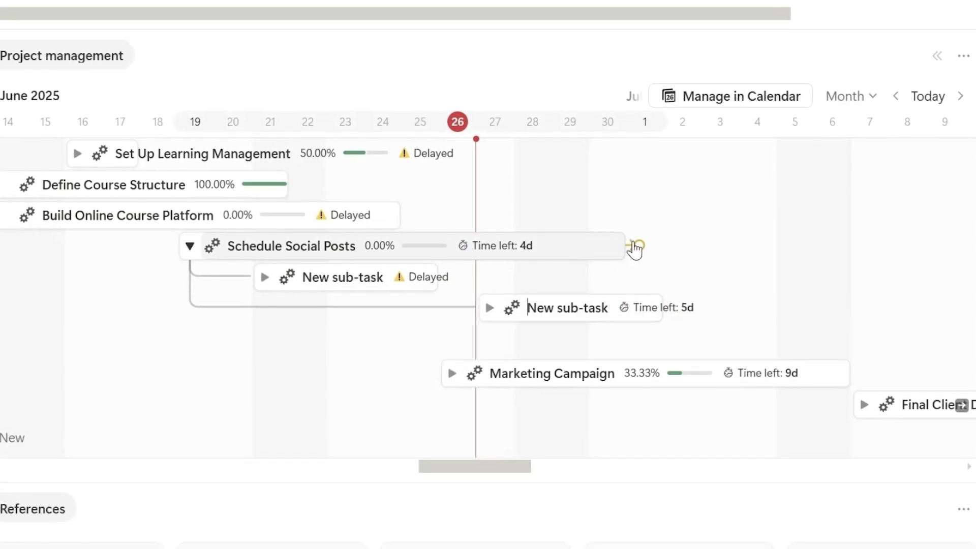
{"action": "left_click_drag", "start_coordinate": [634, 249], "coordinate": [438, 376]}
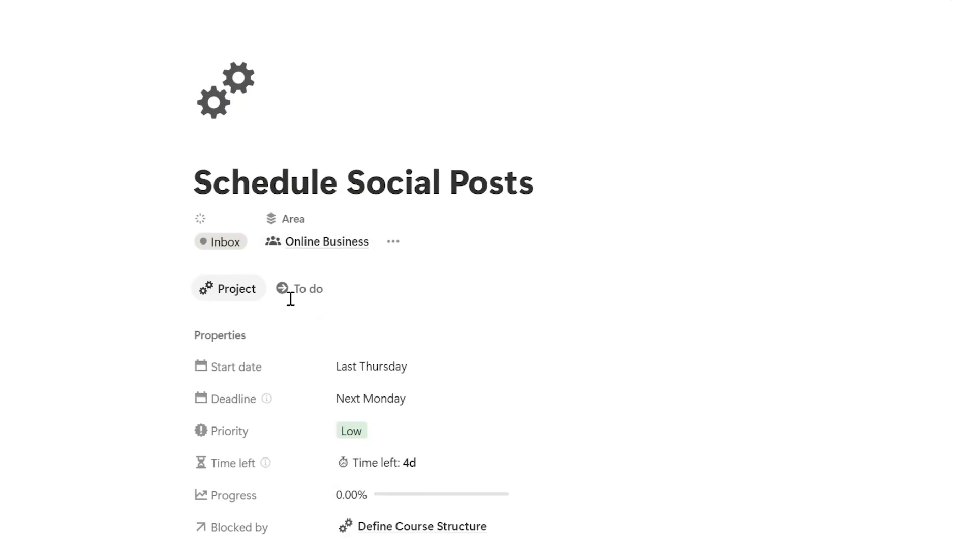
Remove Marketing Campaign from Schedule Social Posts' Blocking, then view Write Content and Define Course Structure.
{"action": "scroll", "coordinate": [284, 310], "scroll_direction": "down", "scroll_amount": 5}
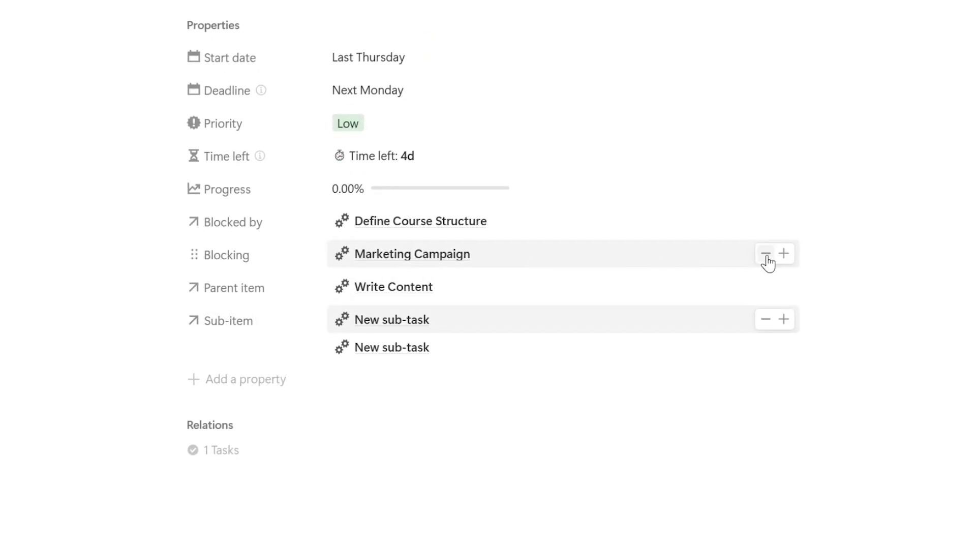
{"action": "left_click", "coordinate": [766, 254]}
{"action": "left_click", "coordinate": [601, 299]}
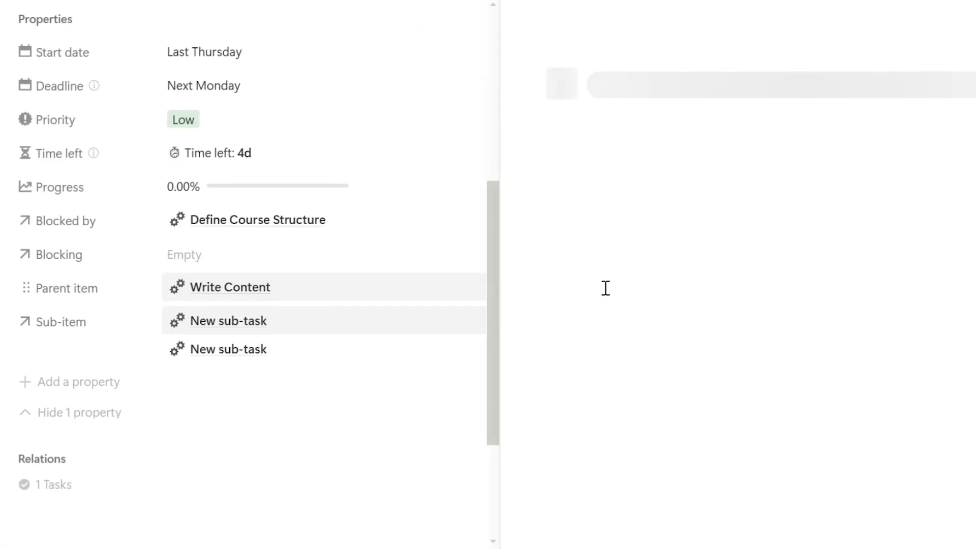
{"action": "left_click", "coordinate": [300, 226]}
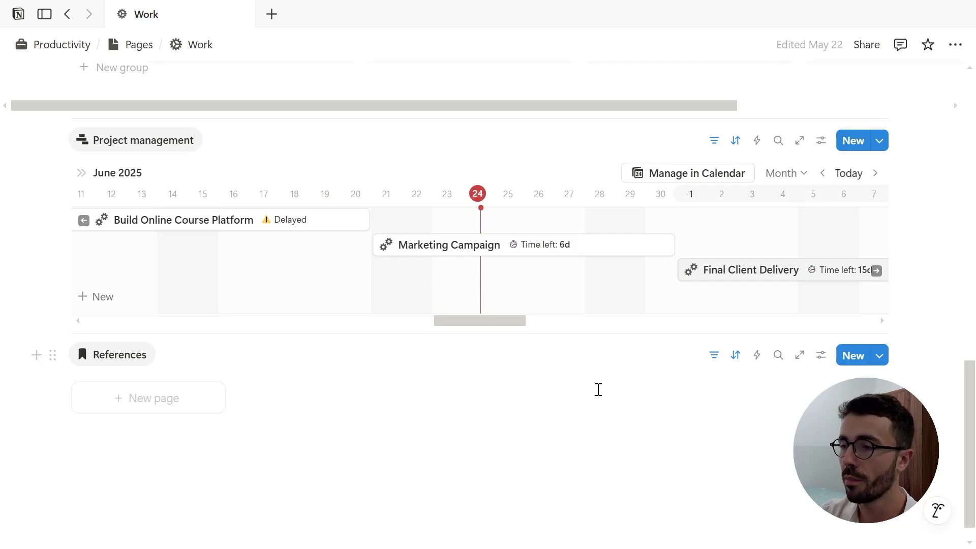
Turn on sub-items in the Project management timeline's View settings under More > Sub-items.
{"action": "left_click", "coordinate": [821, 140]}
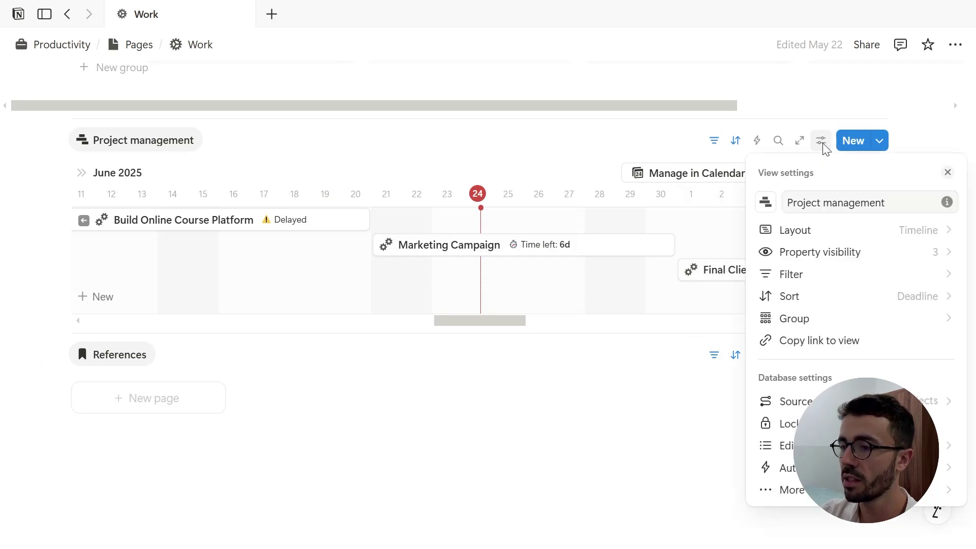
{"action": "left_click", "coordinate": [792, 490]}
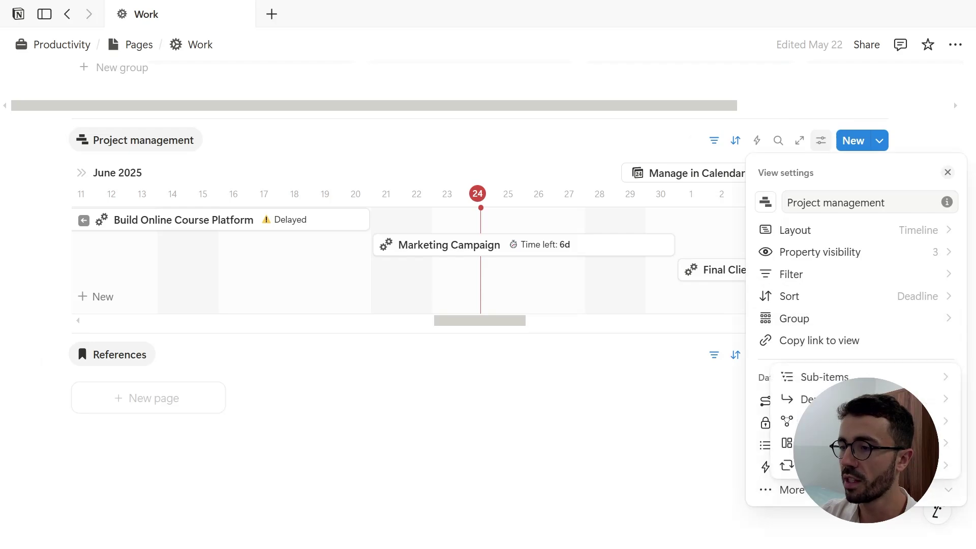
{"action": "left_click", "coordinate": [803, 378]}
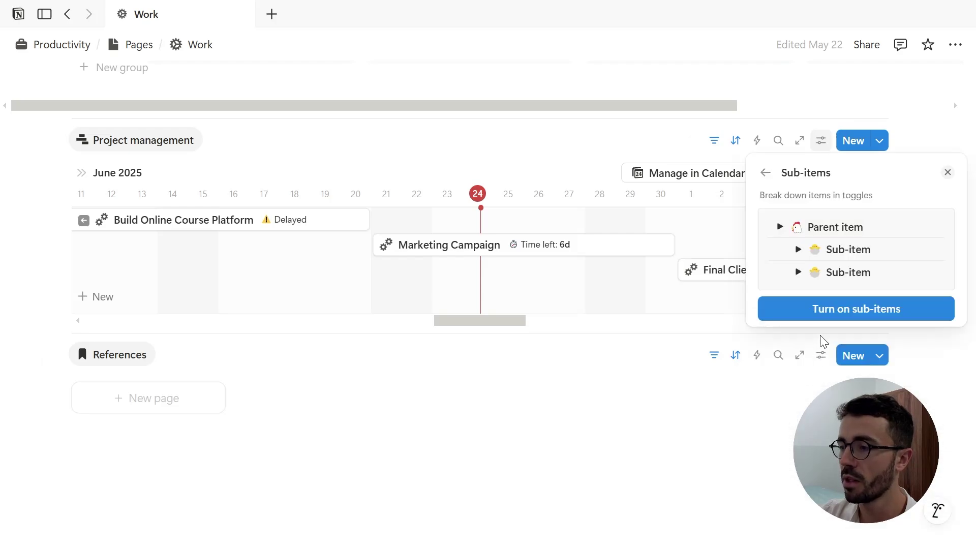
{"action": "left_click", "coordinate": [821, 311]}
{"action": "left_click", "coordinate": [709, 433]}
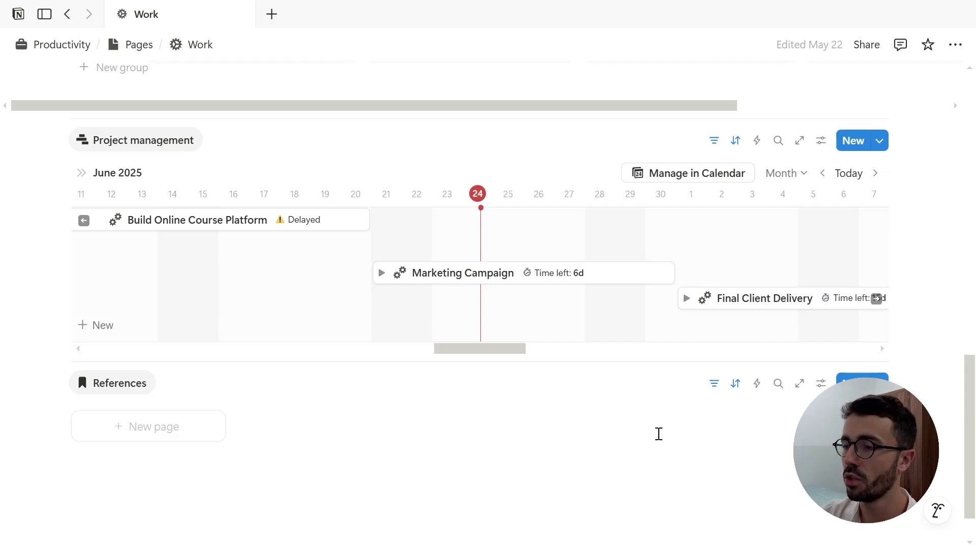
Convert the database to a task database using the status property and Deadline as due date.
{"action": "left_click", "coordinate": [822, 141]}
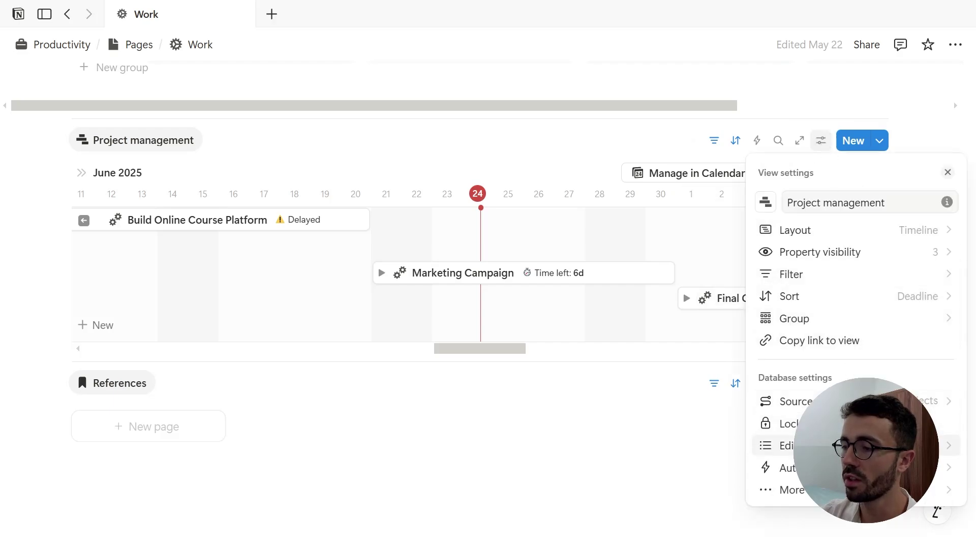
{"action": "left_click", "coordinate": [786, 490]}
{"action": "left_click", "coordinate": [864, 465]}
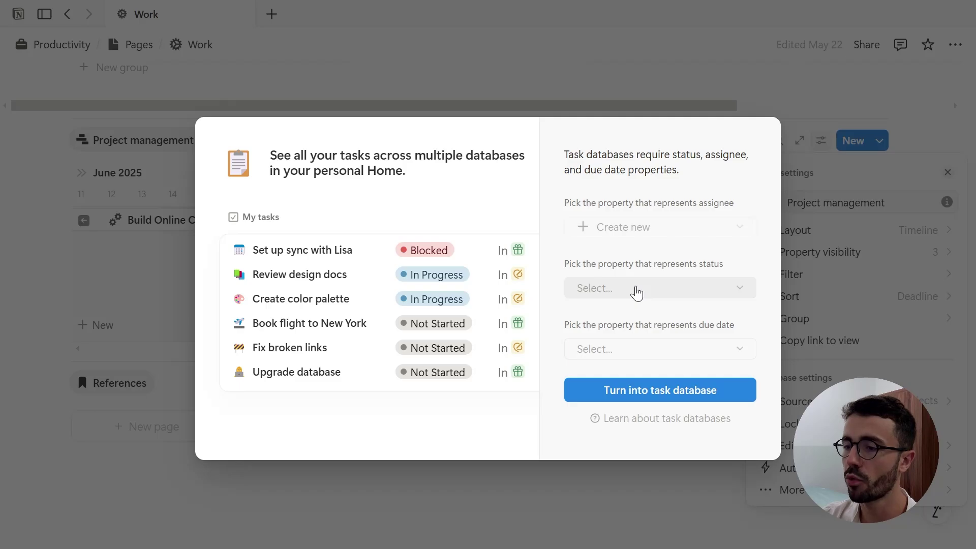
{"action": "left_click", "coordinate": [636, 293]}
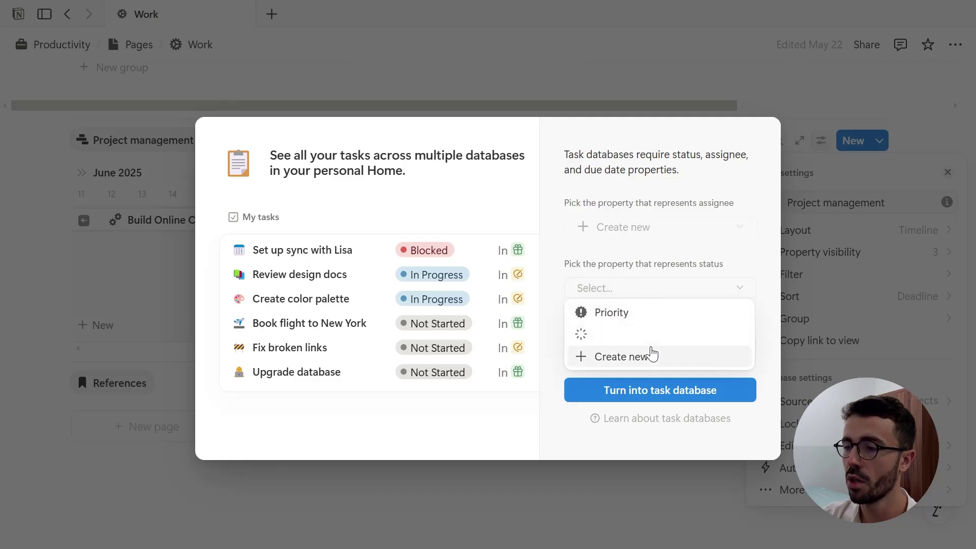
{"action": "left_click", "coordinate": [650, 333]}
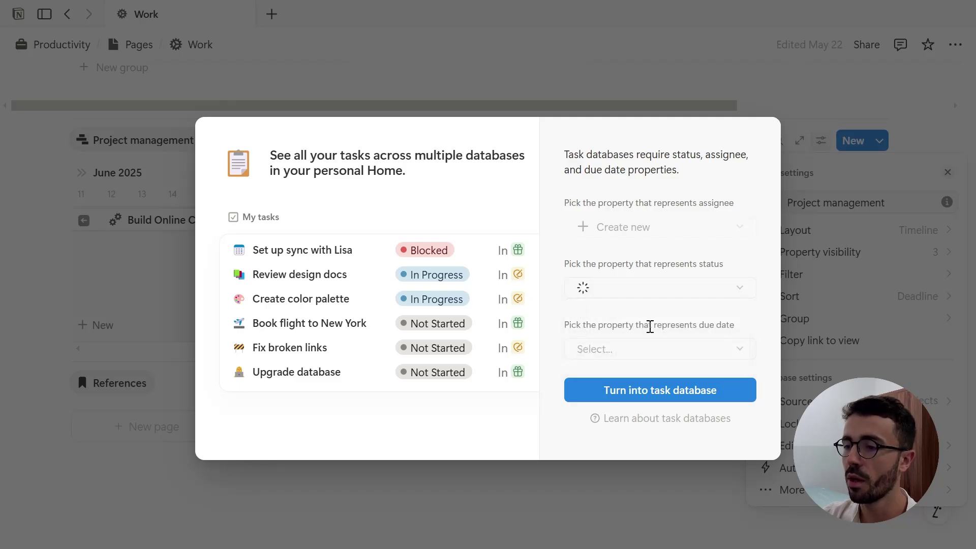
{"action": "left_click", "coordinate": [647, 352]}
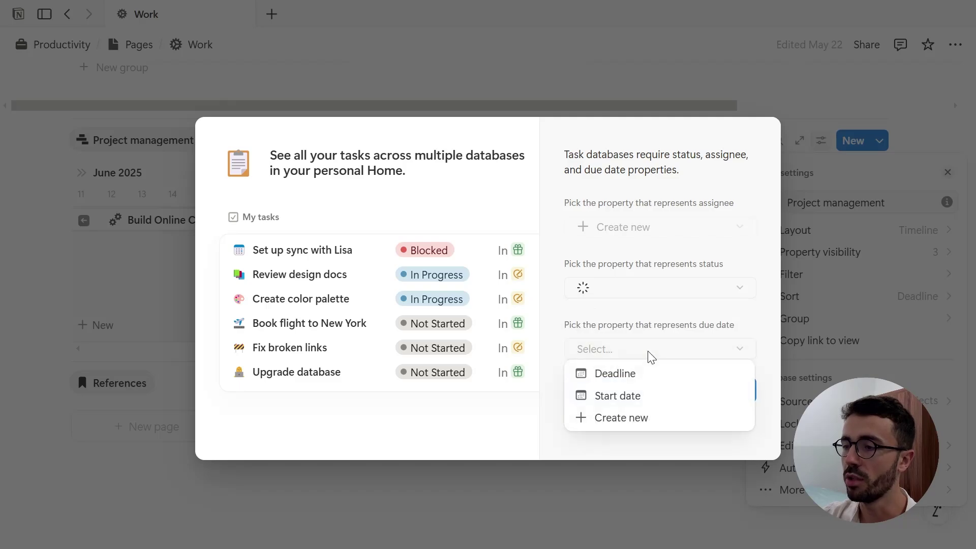
{"action": "left_click", "coordinate": [649, 378]}
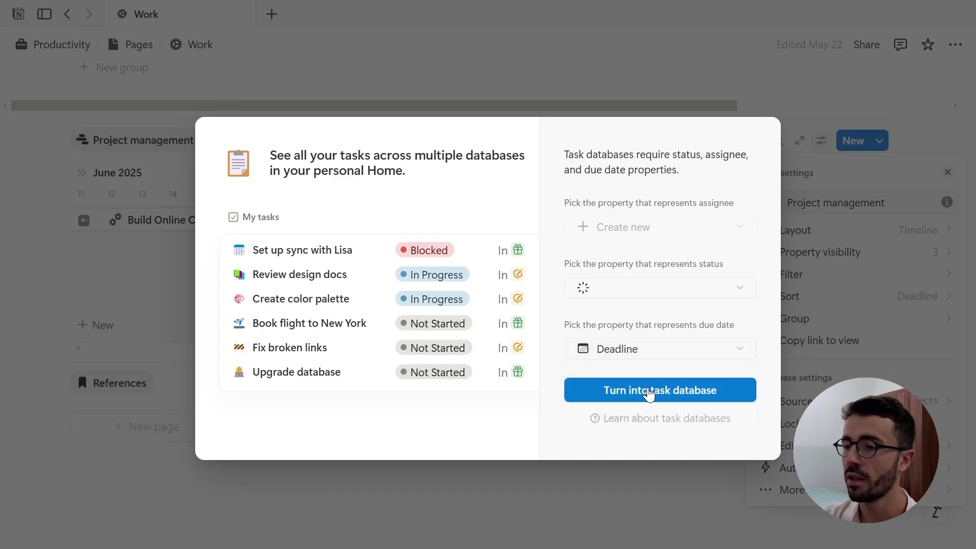
{"action": "left_click", "coordinate": [648, 392]}
{"action": "left_click", "coordinate": [810, 497]}
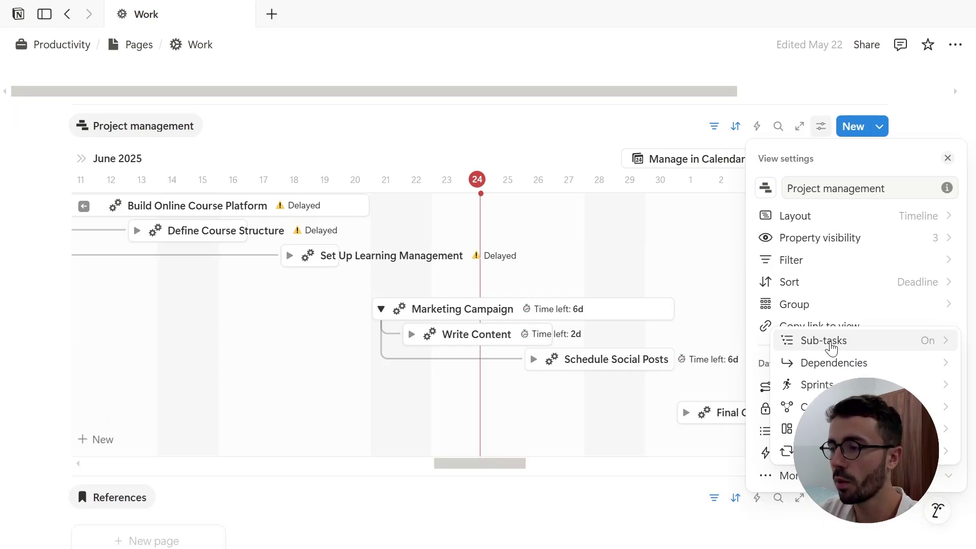
Cycle sub-task display through Parents only and Flattened list, finally setting it to Disabled.
{"action": "left_click", "coordinate": [830, 342]}
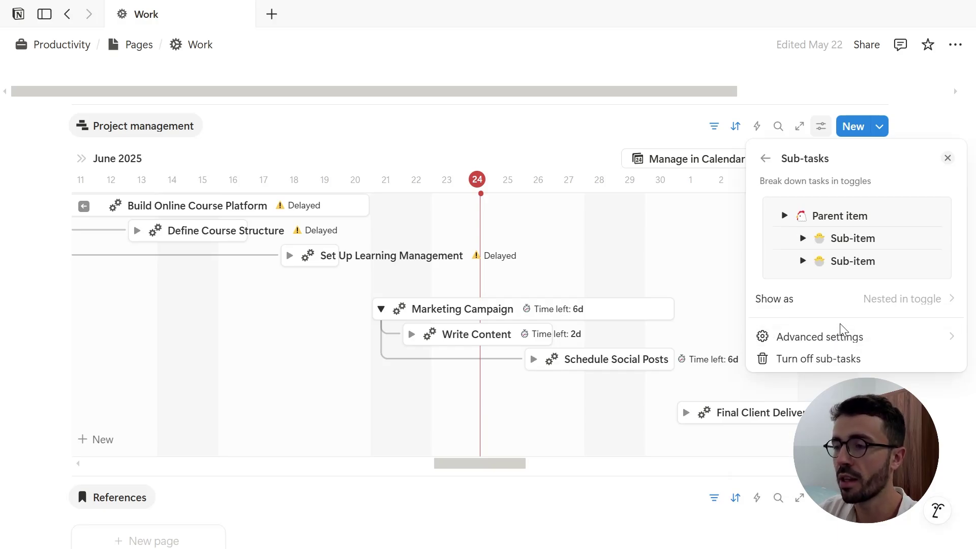
{"action": "left_click", "coordinate": [858, 301]}
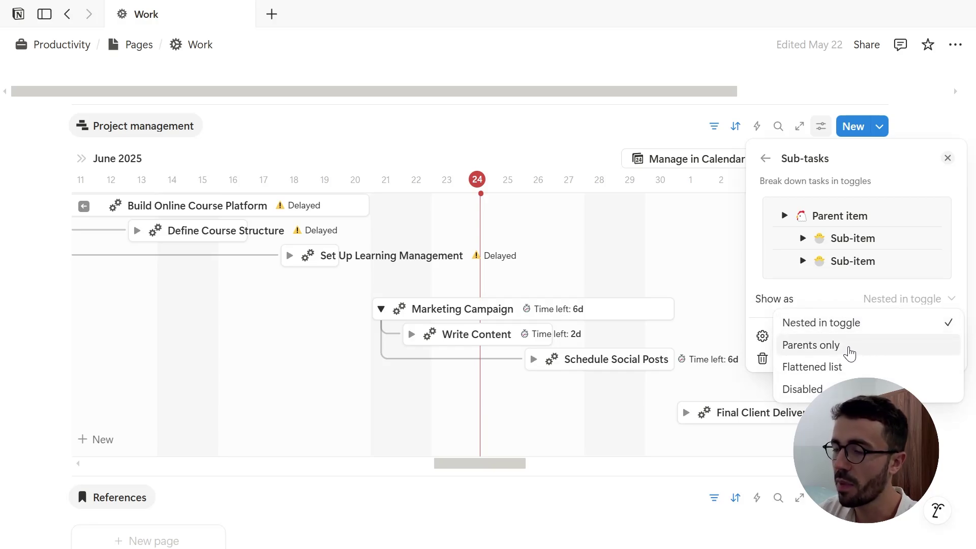
{"action": "left_click", "coordinate": [849, 352]}
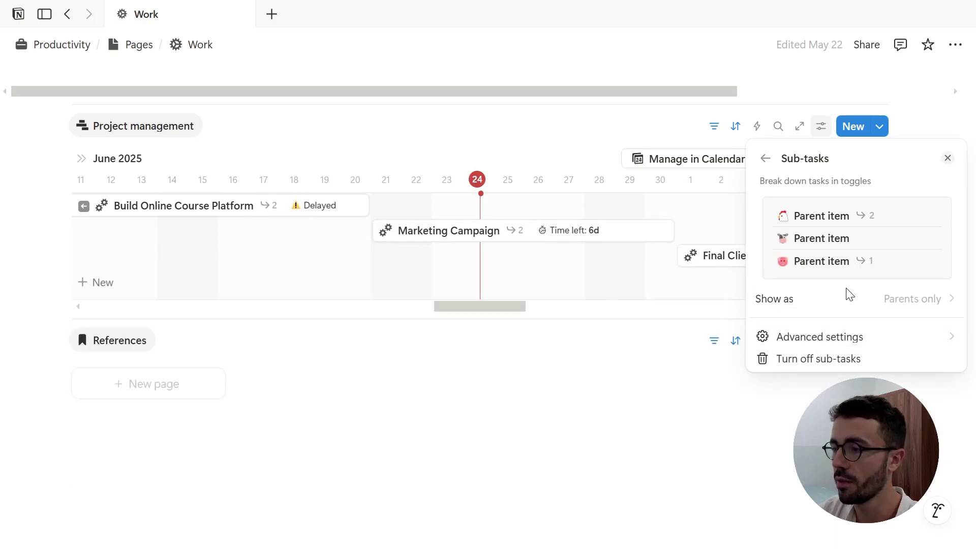
{"action": "left_click", "coordinate": [821, 302]}
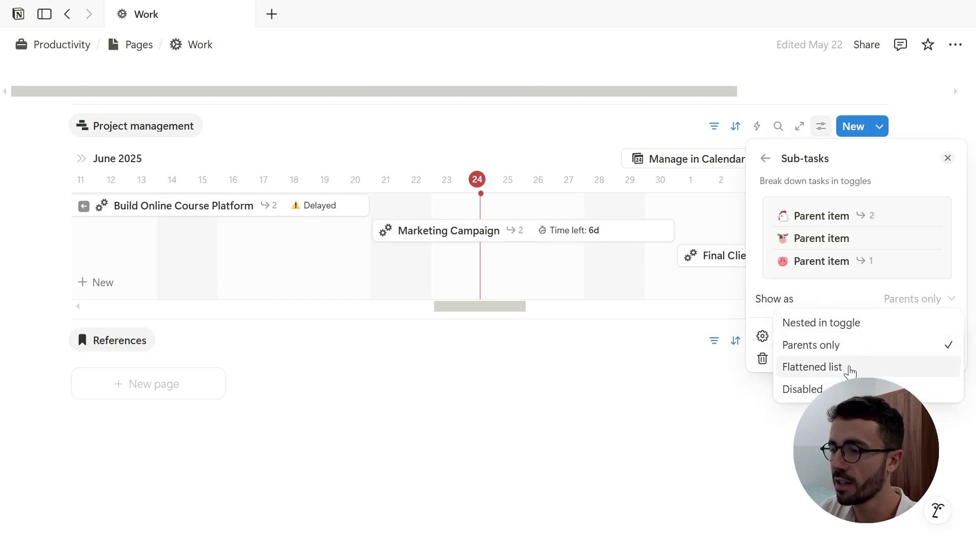
{"action": "left_click", "coordinate": [850, 369]}
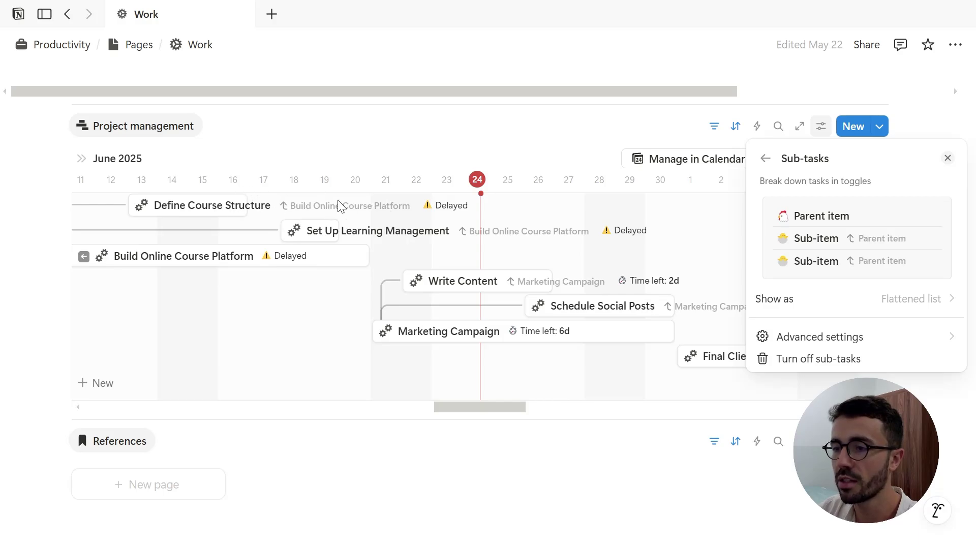
{"action": "left_click", "coordinate": [866, 305]}
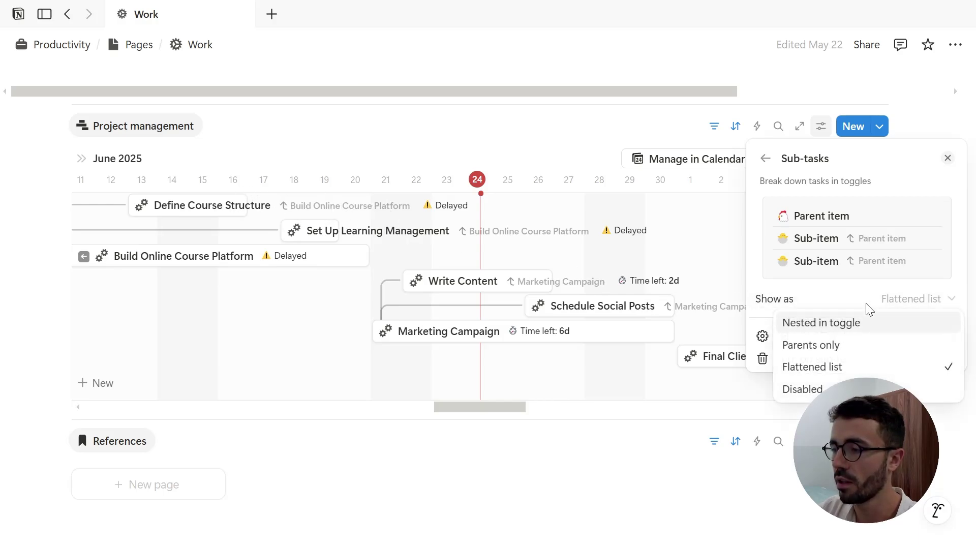
{"action": "left_click", "coordinate": [803, 388]}
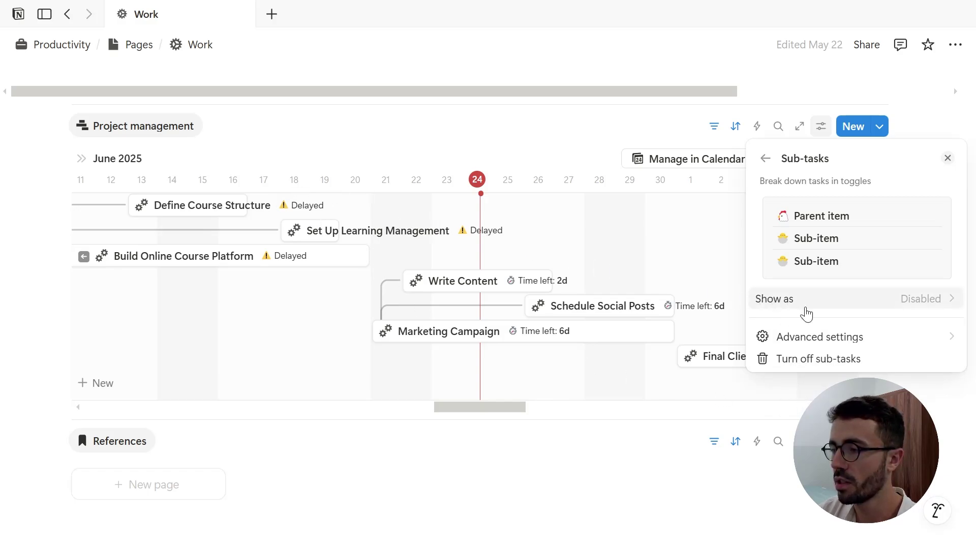
Keep Sub-item as the relation representing sub-tasks in the advanced sub-task settings.
{"action": "left_click", "coordinate": [861, 338]}
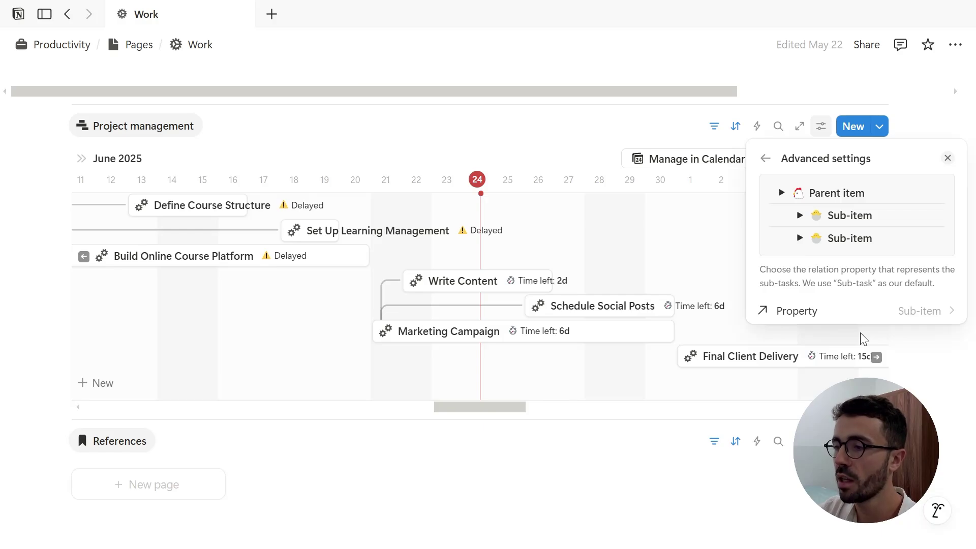
{"action": "left_click", "coordinate": [863, 309]}
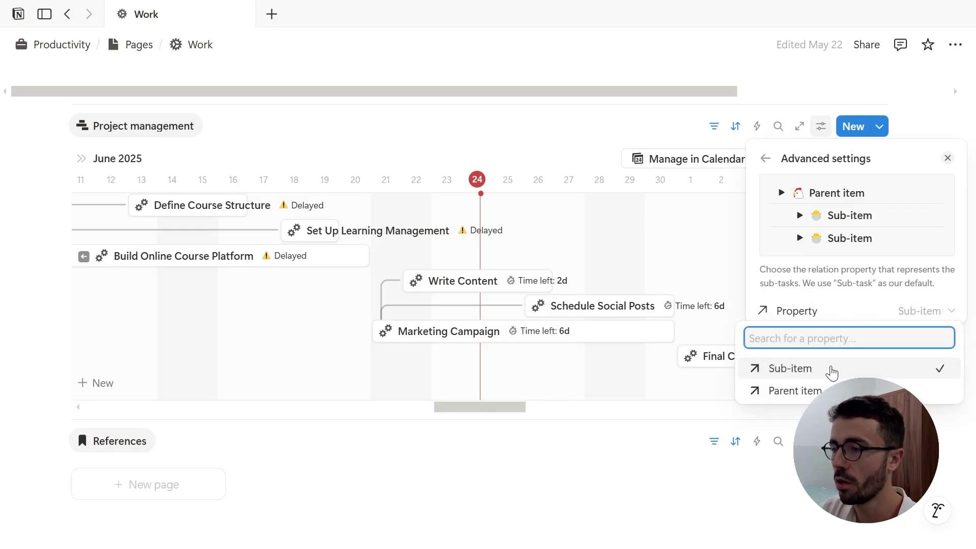
{"action": "left_click", "coordinate": [852, 312]}
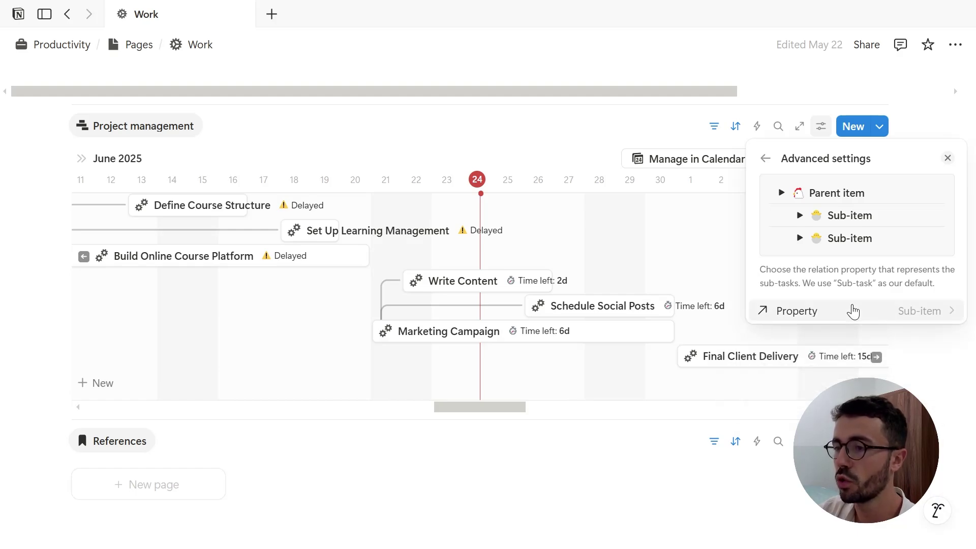
Turn off sub-tasks for the timeline and confirm in the dialog.
{"action": "left_click", "coordinate": [765, 160]}
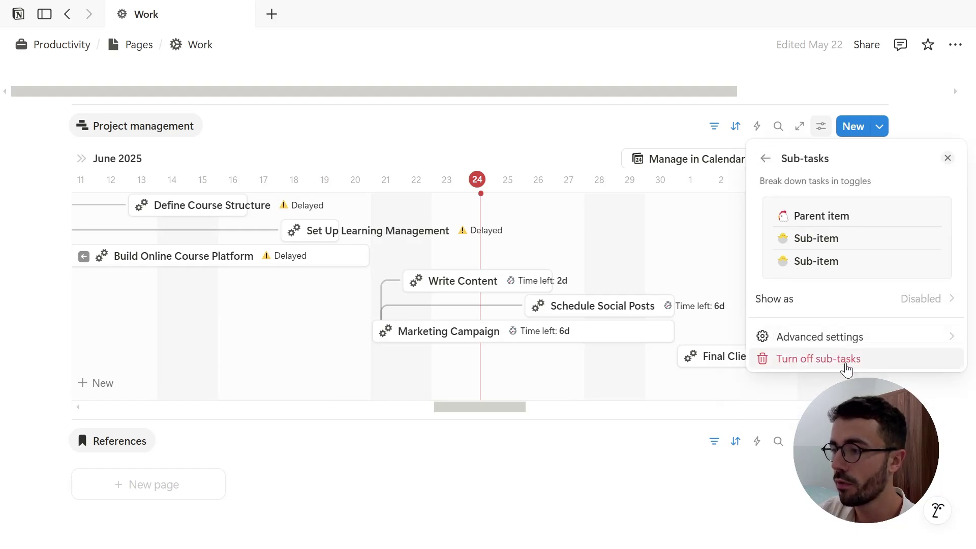
{"action": "left_click", "coordinate": [846, 367]}
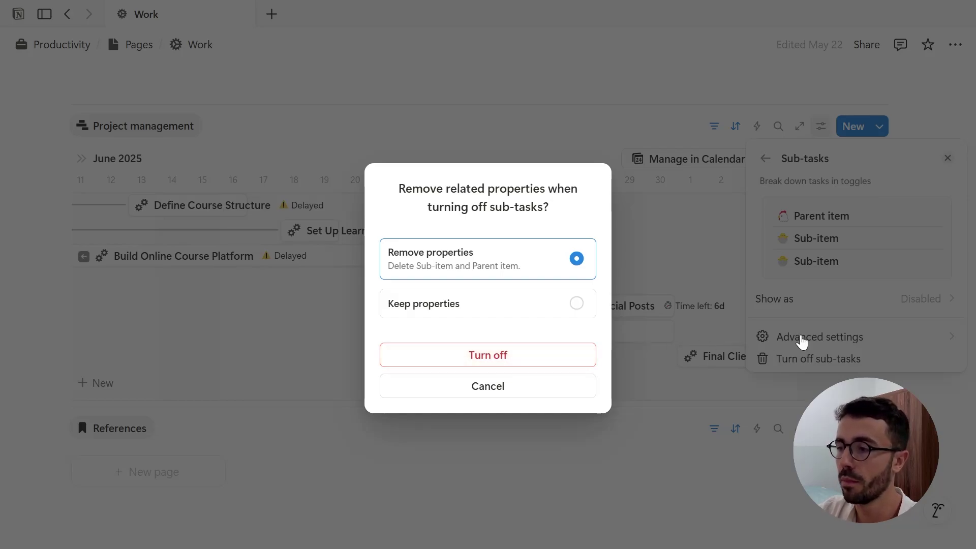
{"action": "left_click", "coordinate": [513, 356]}
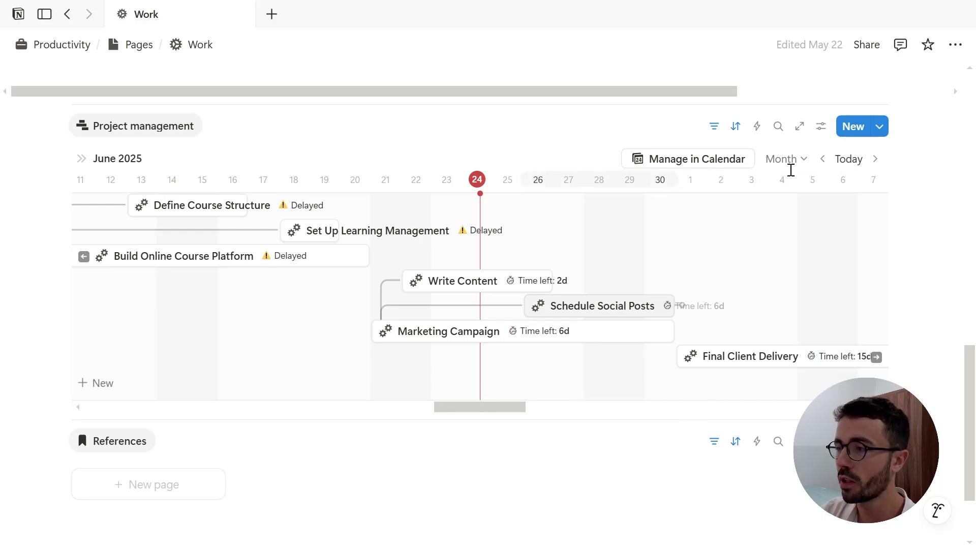
Open Dependencies settings and try keep-the-gap, then never-shift, automatic date shifting.
{"action": "left_click", "coordinate": [821, 126]}
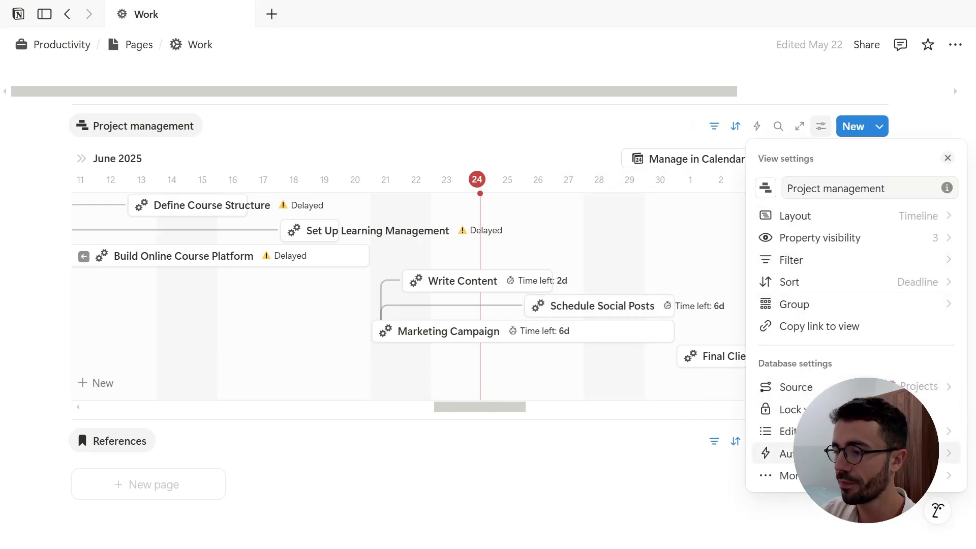
{"action": "left_click", "coordinate": [777, 475]}
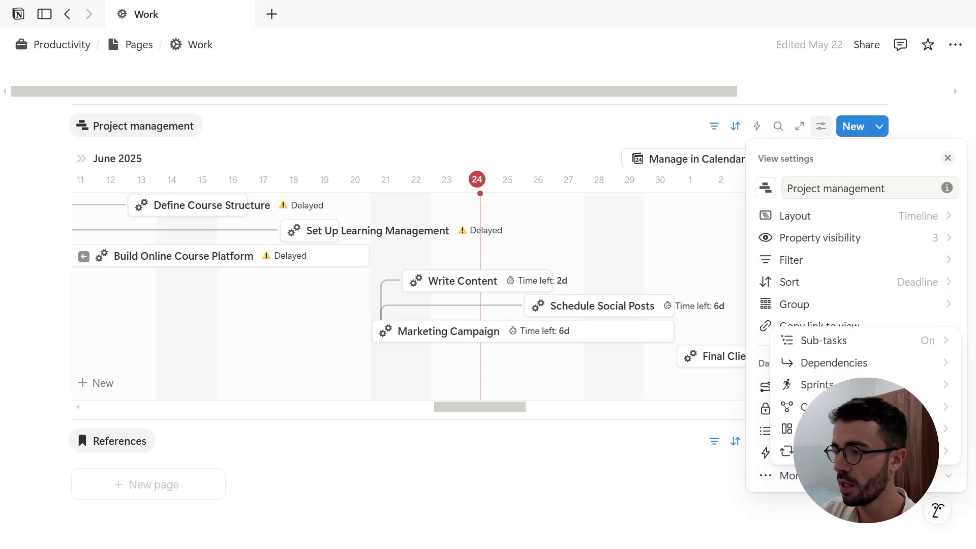
{"action": "left_click", "coordinate": [845, 363]}
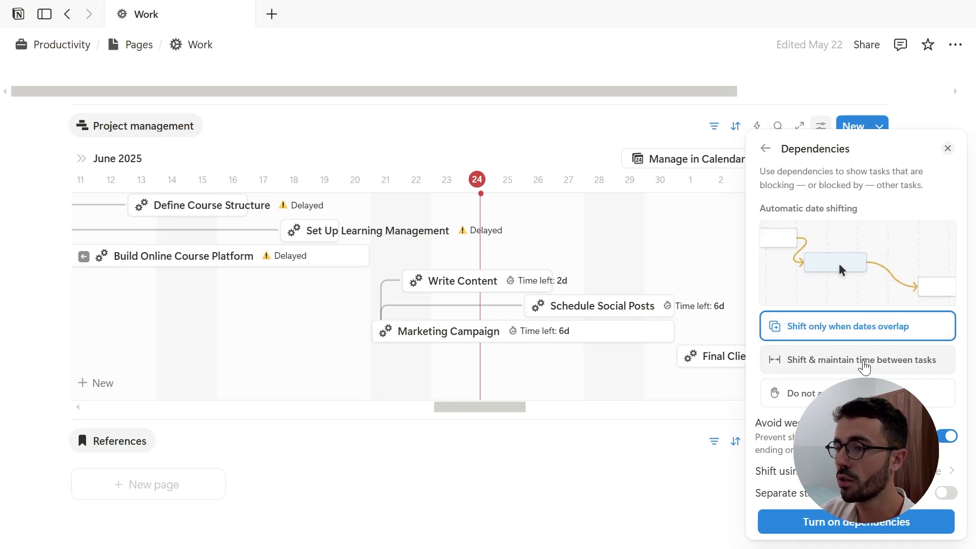
{"action": "left_click", "coordinate": [864, 366]}
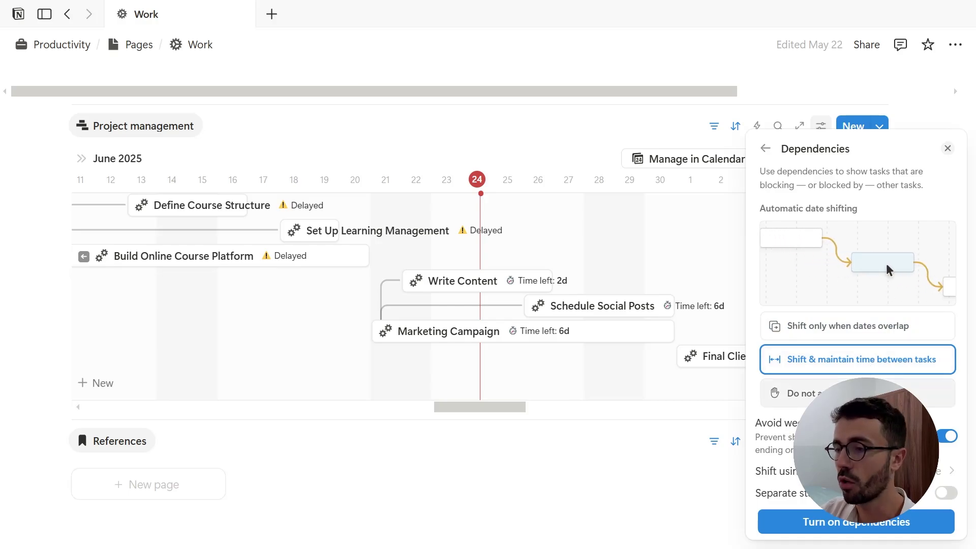
{"action": "left_click", "coordinate": [803, 393]}
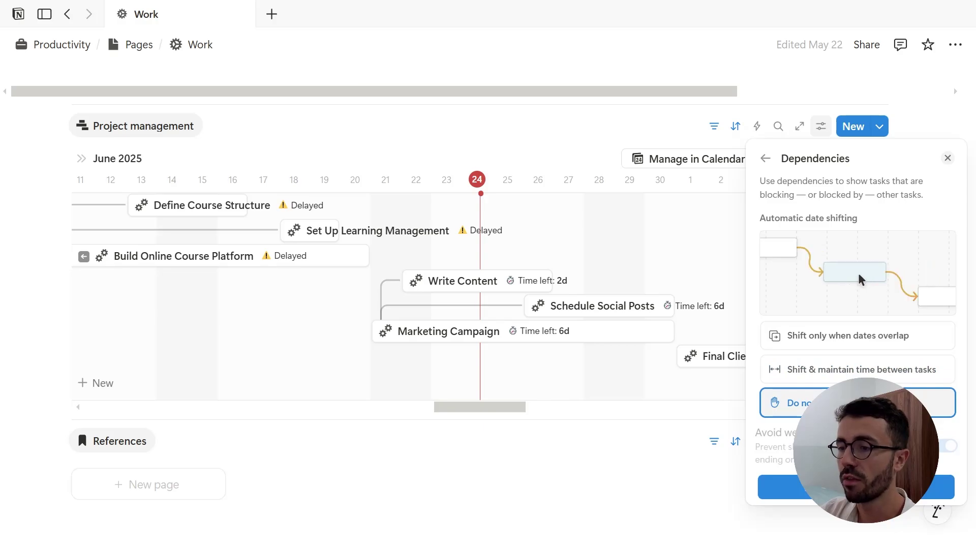
Choose Shift only when dates overlap, leave separate start/end dates off, and turn on dependencies.
{"action": "left_click", "coordinate": [841, 336]}
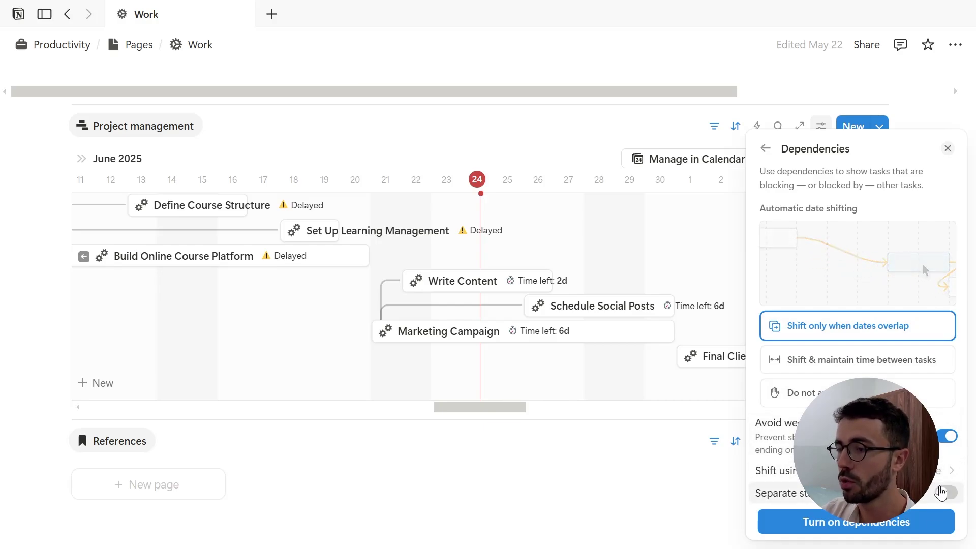
{"action": "left_click", "coordinate": [943, 492]}
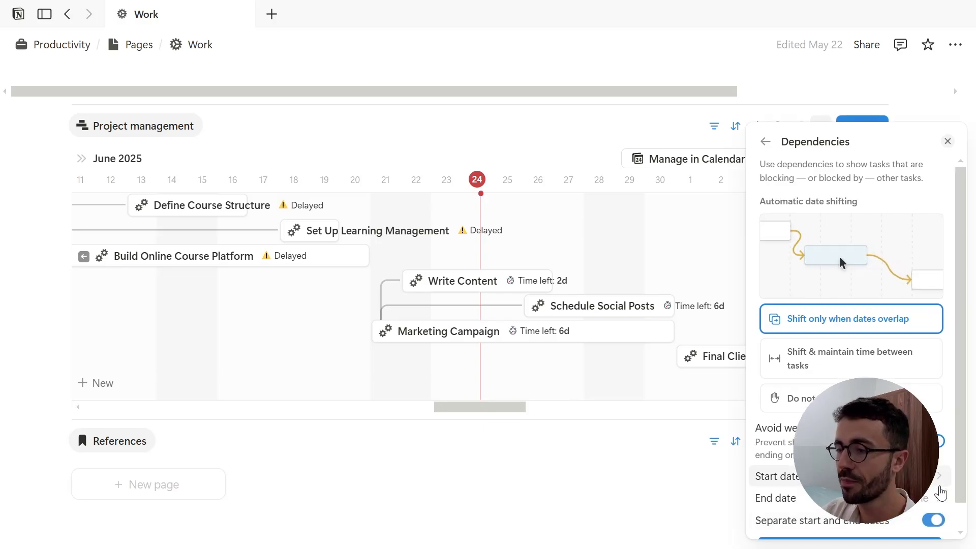
{"action": "scroll", "coordinate": [939, 482], "scroll_direction": "down", "scroll_amount": 2}
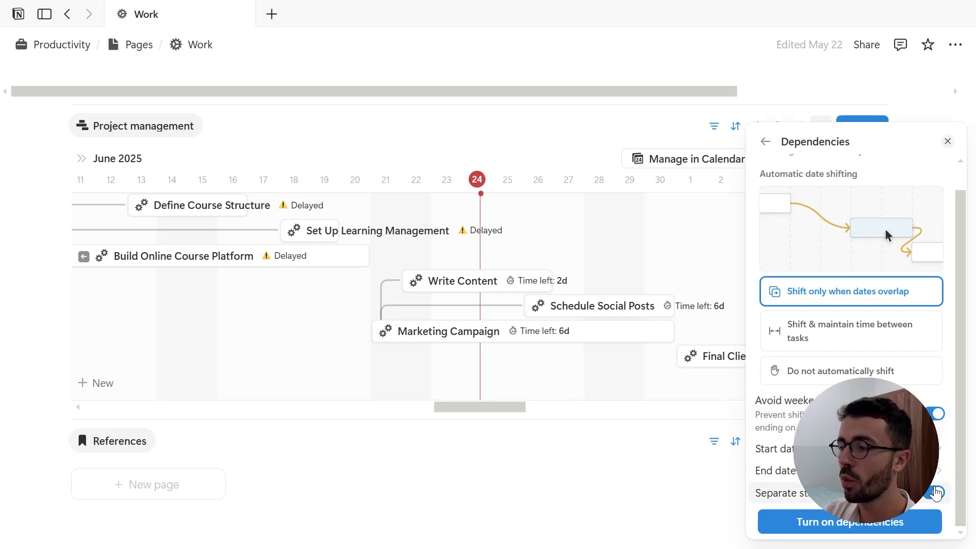
{"action": "left_click", "coordinate": [925, 495]}
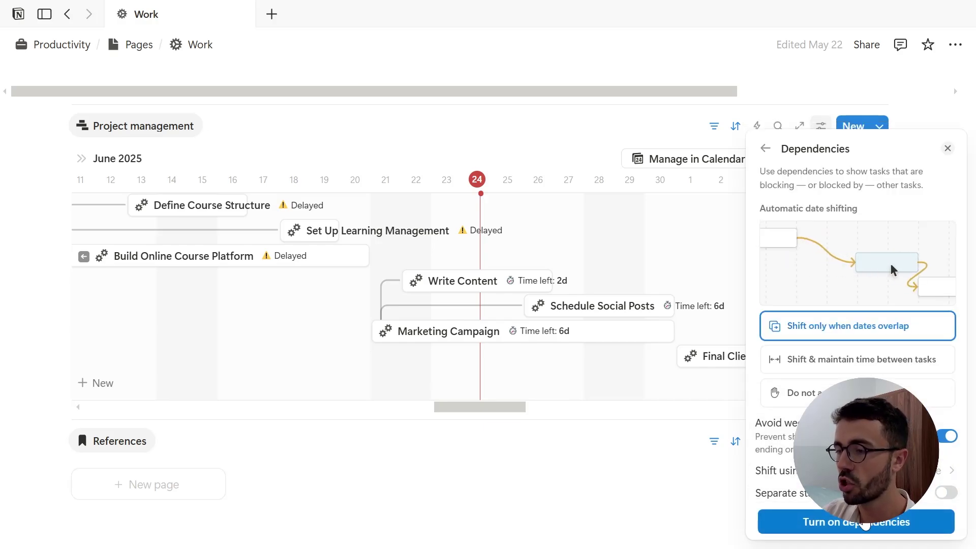
{"action": "left_click", "coordinate": [864, 524]}
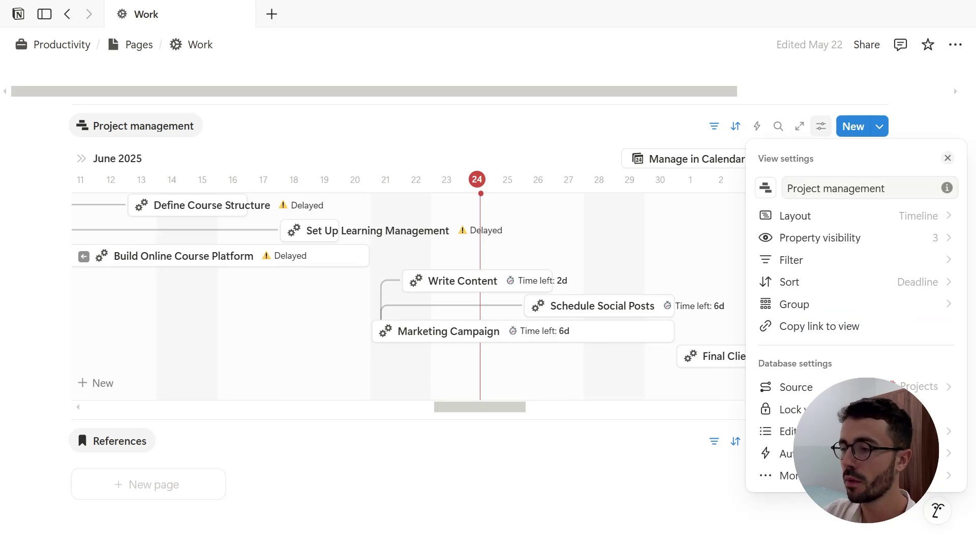
Reopen the Dependencies settings to review the enabled configuration.
{"action": "left_click", "coordinate": [814, 475]}
{"action": "left_click", "coordinate": [858, 365]}
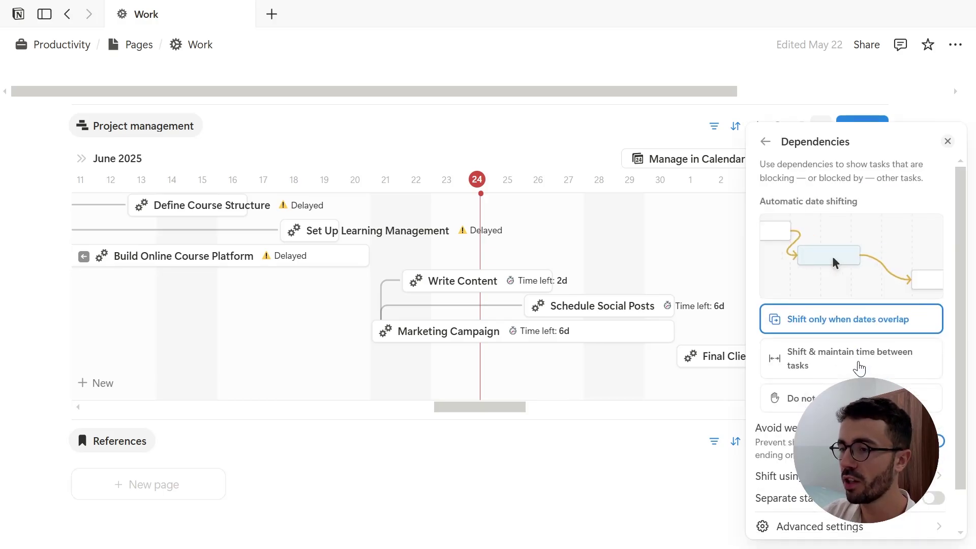
{"action": "scroll", "coordinate": [858, 368], "scroll_direction": "down", "scroll_amount": 1}
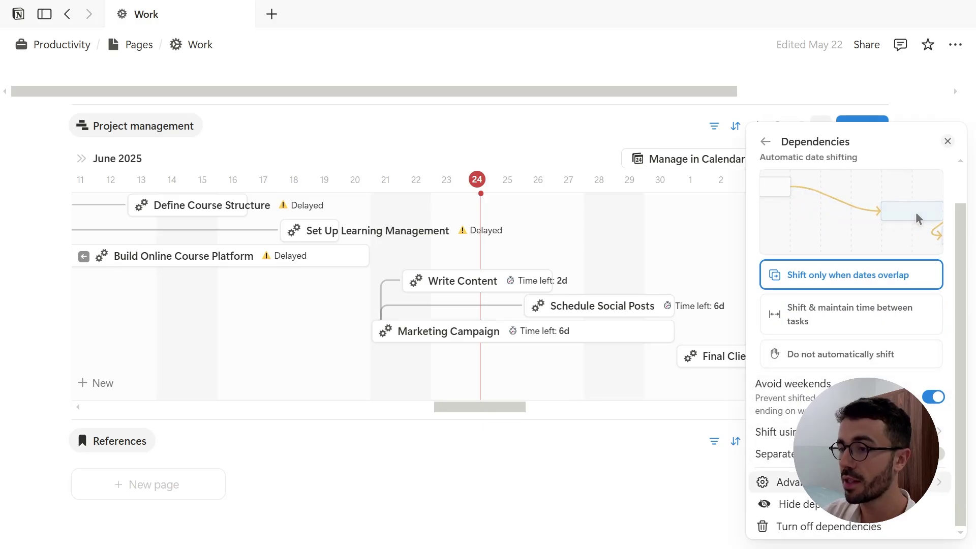
Keep Blocking as the dependency property in Advanced settings and close the settings panel.
{"action": "left_click", "coordinate": [782, 481]}
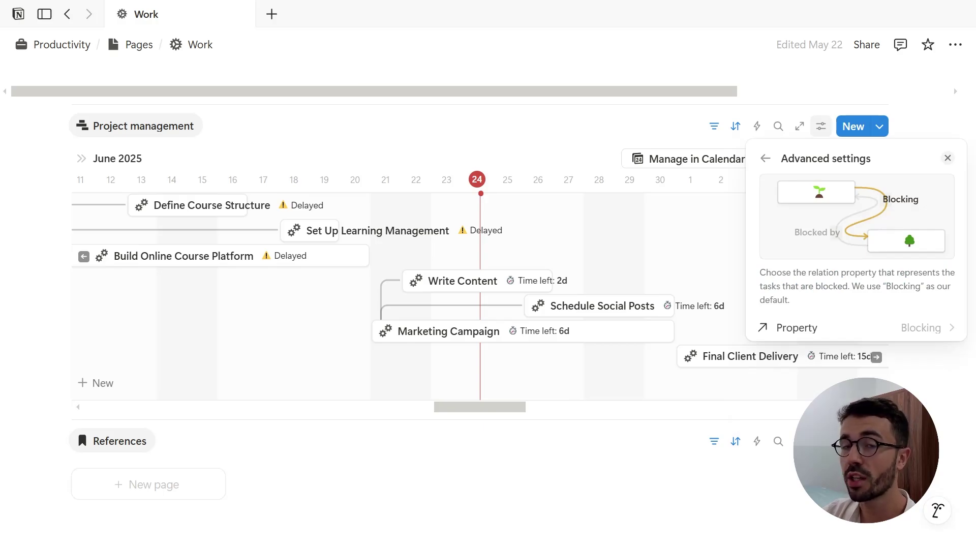
{"action": "left_click", "coordinate": [881, 331]}
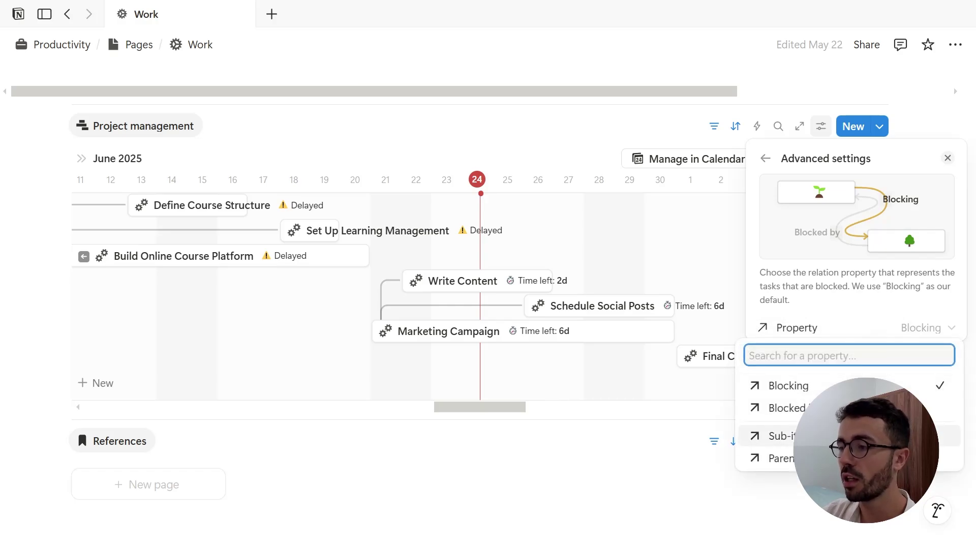
{"action": "left_click", "coordinate": [858, 333]}
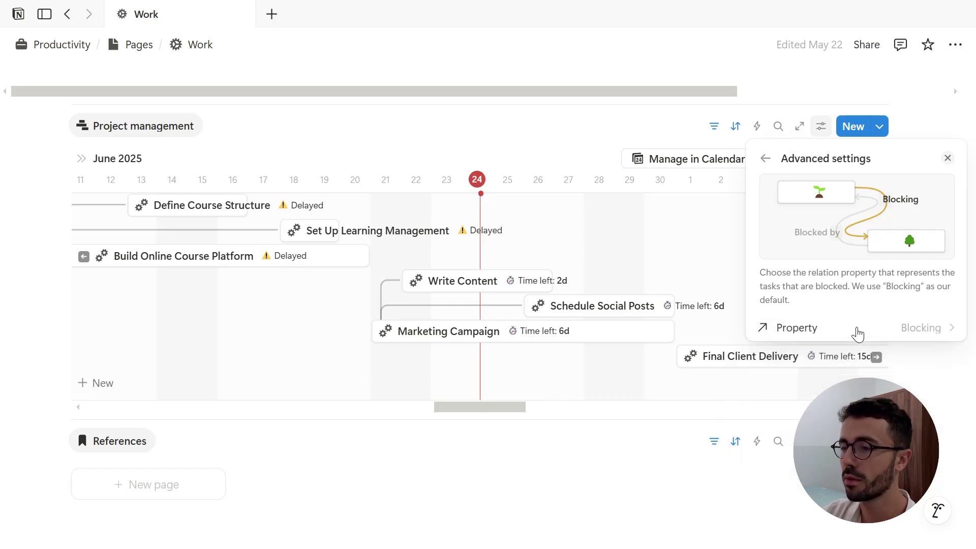
{"action": "left_click", "coordinate": [666, 269]}
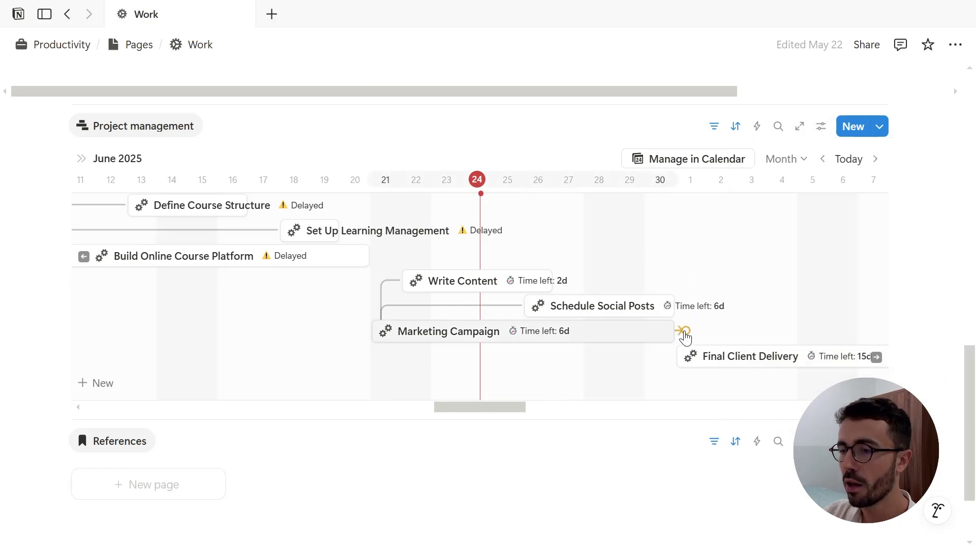
Make Marketing Campaign block Final Client Delivery, then recheck the Dependencies settings.
{"action": "mouse_move", "coordinate": [680, 332]}
{"action": "left_mouse_down"}
{"action": "mouse_move", "coordinate": [685, 370]}
{"action": "mouse_move", "coordinate": [678, 334]}
{"action": "mouse_move", "coordinate": [676, 348]}
{"action": "mouse_move", "coordinate": [691, 351]}
{"action": "mouse_move", "coordinate": [682, 349]}
{"action": "left_mouse_up"}
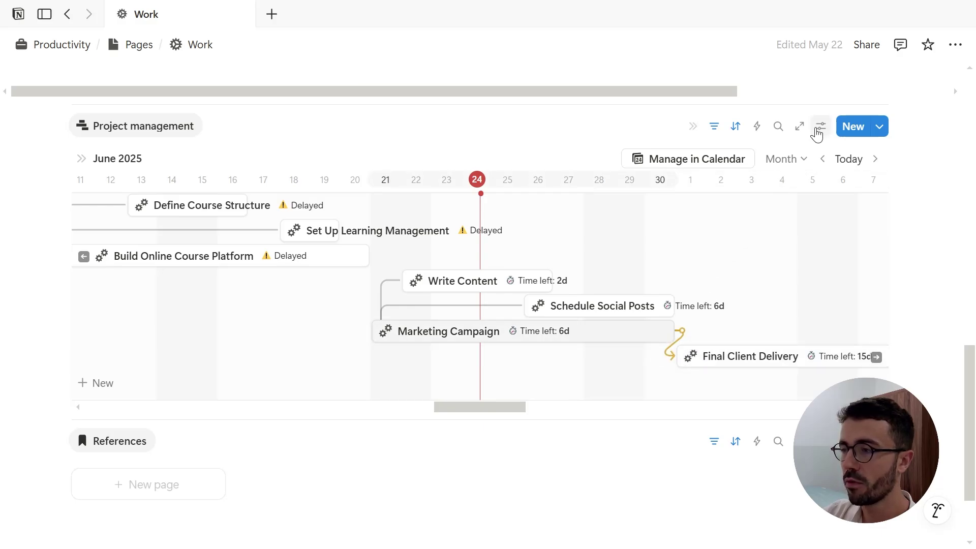
{"action": "left_click", "coordinate": [821, 126]}
{"action": "left_click", "coordinate": [788, 475]}
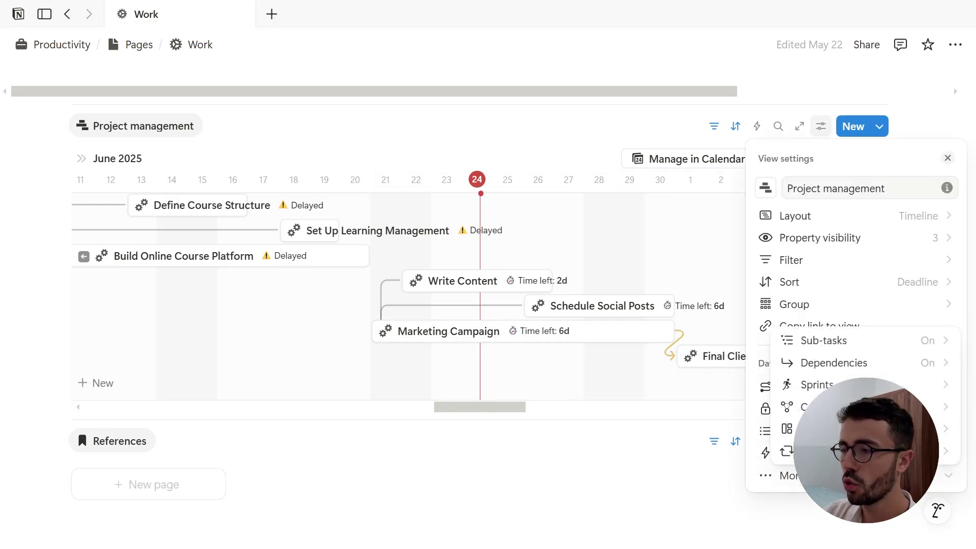
{"action": "left_click", "coordinate": [856, 364]}
{"action": "scroll", "coordinate": [825, 218], "scroll_direction": "down", "scroll_amount": 1}
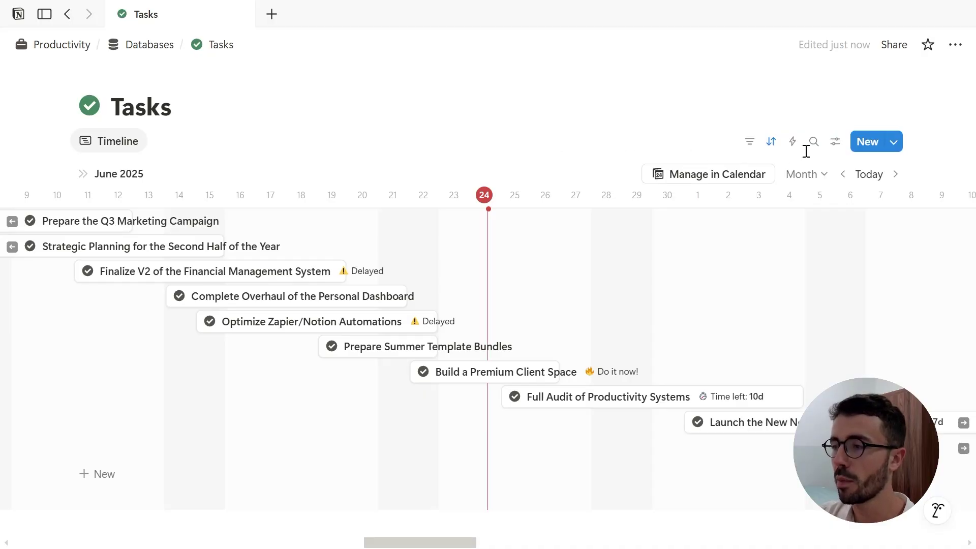
Enable sub-tasks for the Tasks timeline under view settings > More settings > Sub-tasks.
{"action": "left_click", "coordinate": [834, 141]}
{"action": "left_click", "coordinate": [735, 472]}
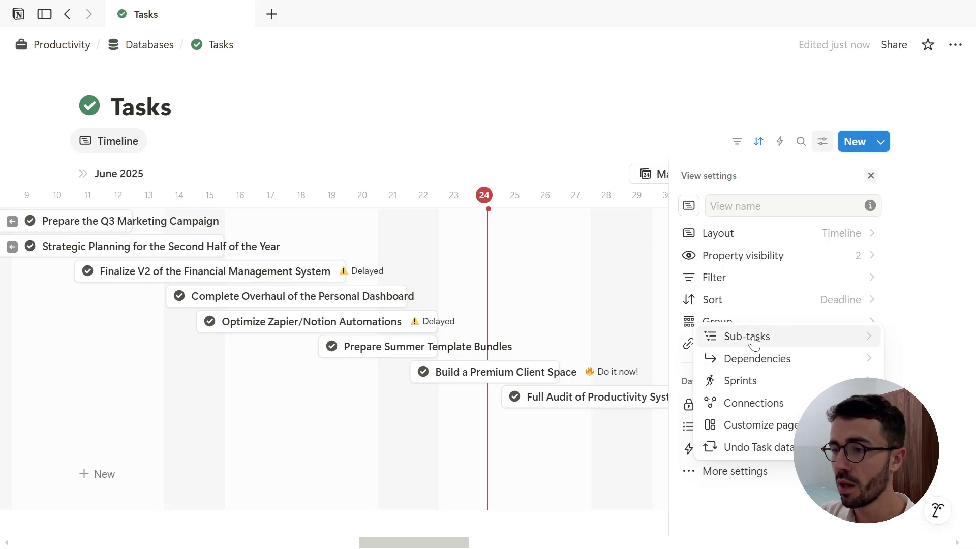
{"action": "left_click", "coordinate": [754, 340]}
{"action": "left_click", "coordinate": [765, 316]}
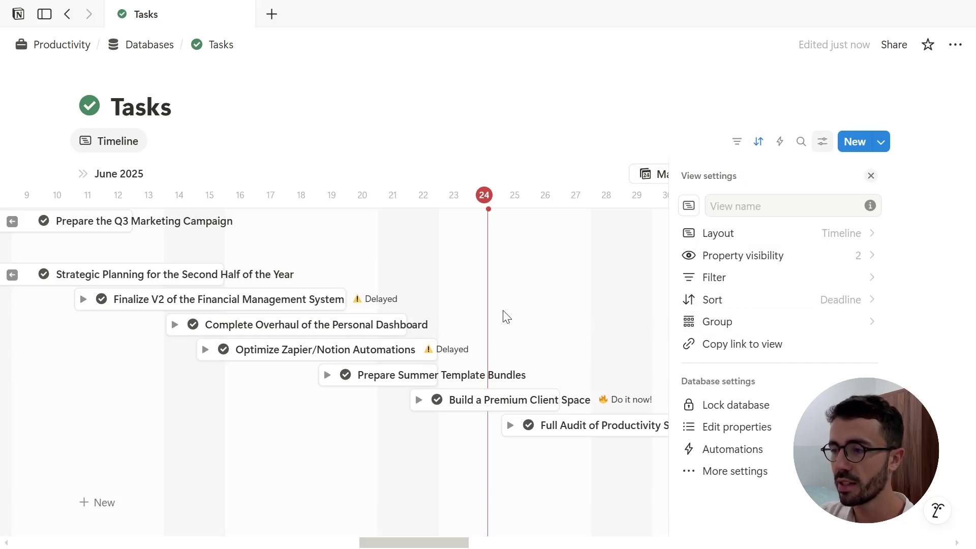
Expand Build a Premium Client Space and add new sub-items beneath it.
{"action": "left_click", "coordinate": [418, 402]}
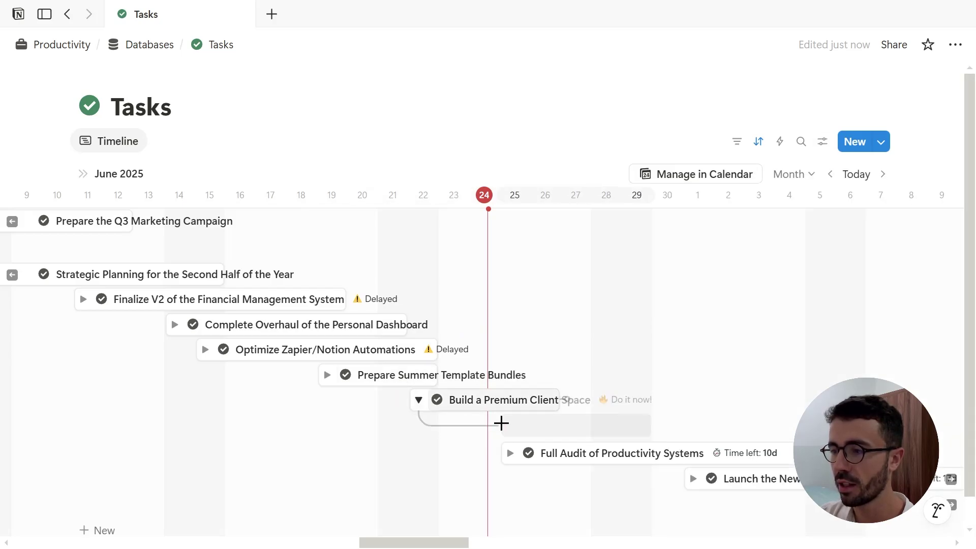
{"action": "left_click", "coordinate": [503, 422]}
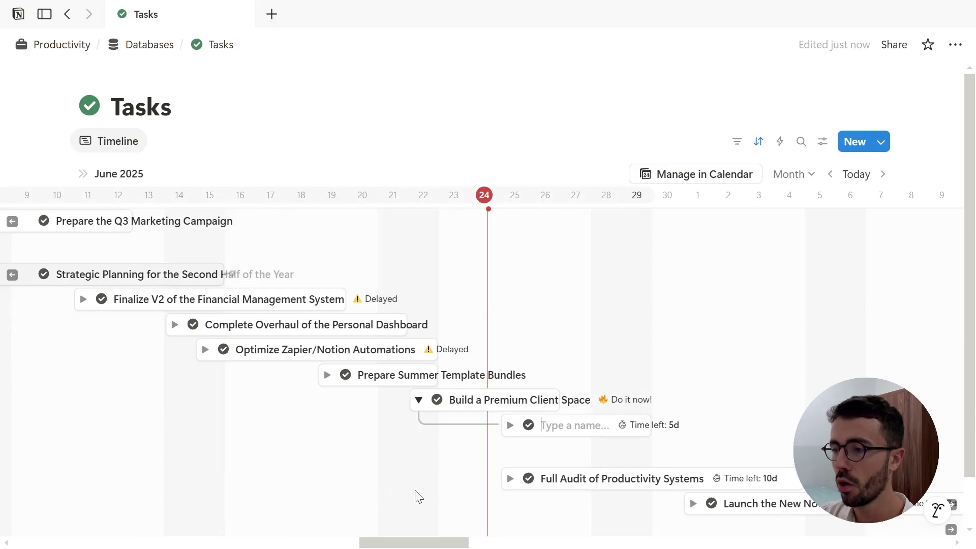
{"action": "scroll", "coordinate": [415, 495], "scroll_direction": "right", "scroll_amount": 5}
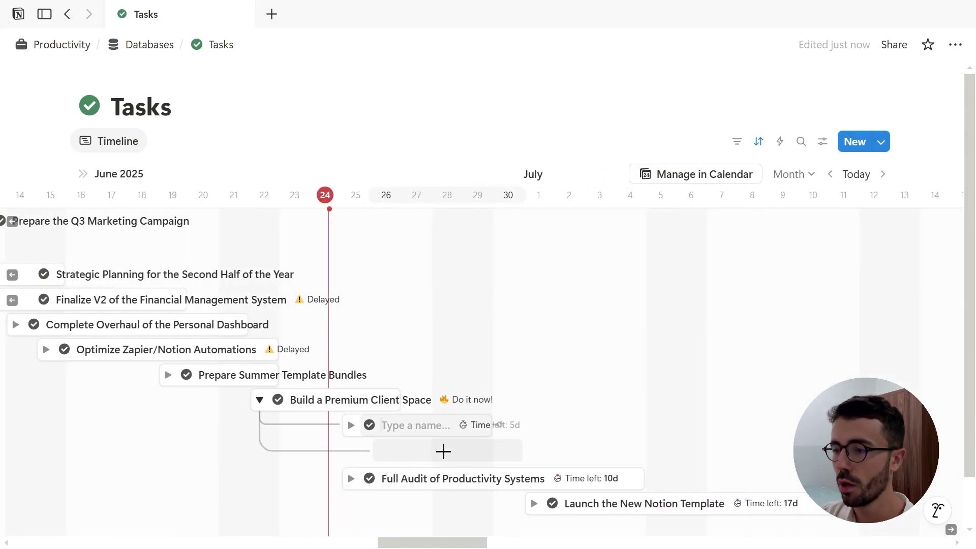
{"action": "left_click", "coordinate": [426, 450]}
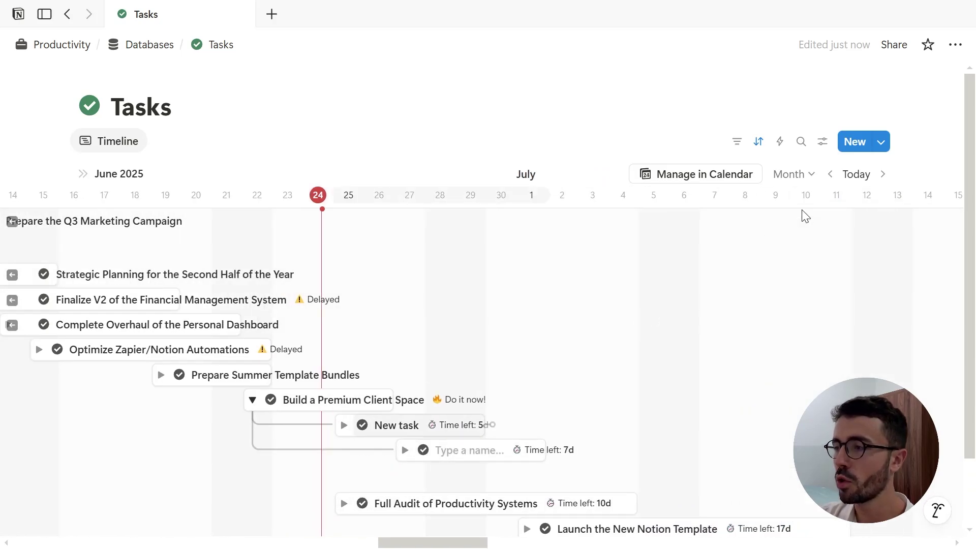
Turn on Show table in the view's Layout settings so tasks appear beside the timeline.
{"action": "left_click", "coordinate": [822, 143]}
{"action": "left_click", "coordinate": [813, 233]}
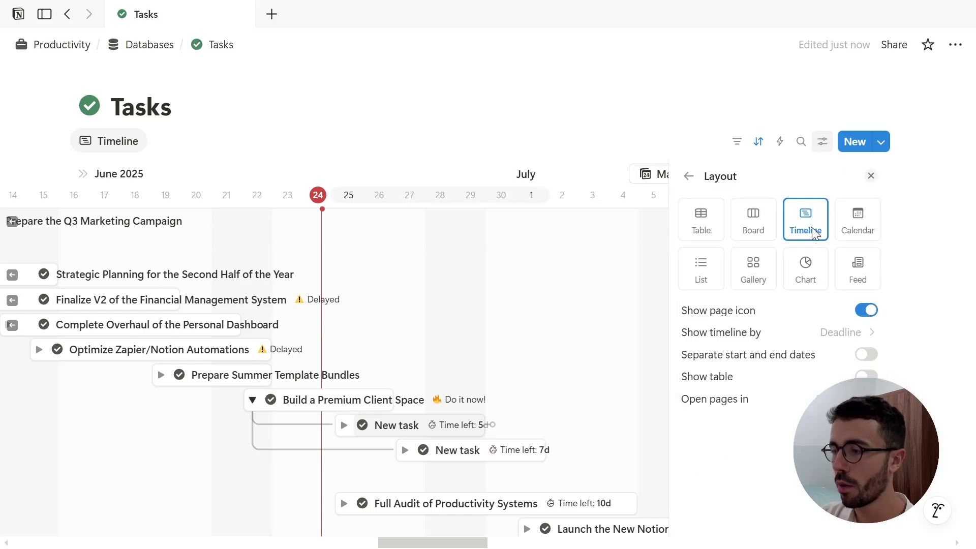
{"action": "left_click", "coordinate": [822, 379]}
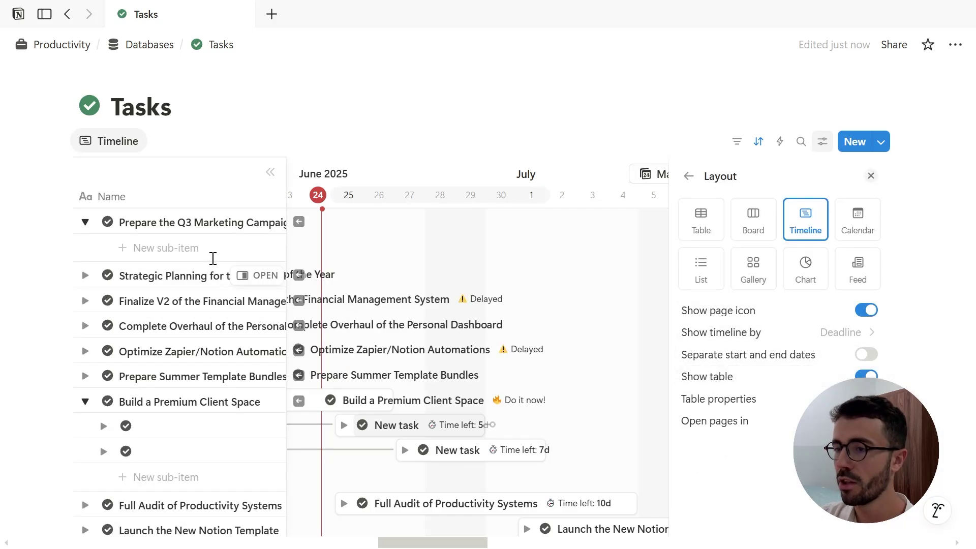
Add a sub-task under Prepare the Q3 Marketing Campaign and give it dates on the timeline.
{"action": "left_click", "coordinate": [198, 247]}
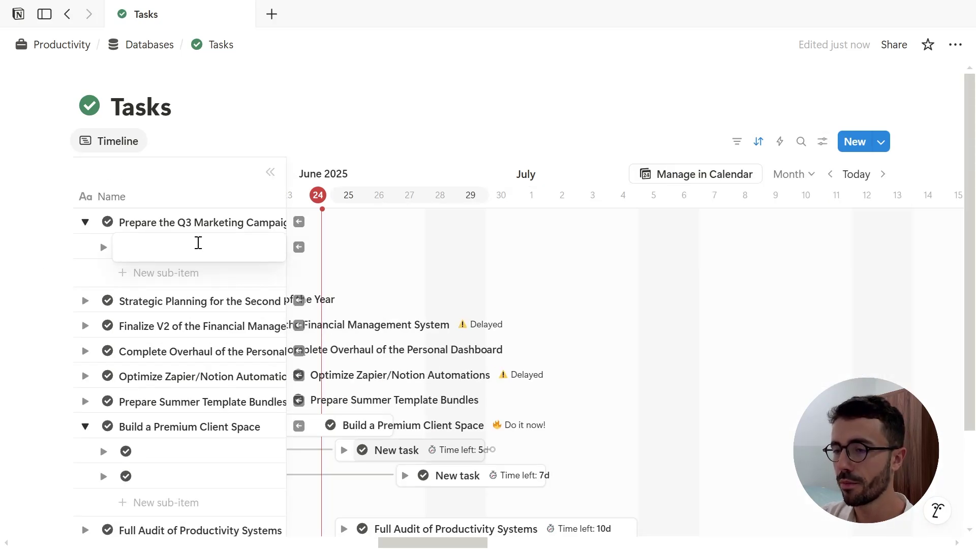
{"action": "key", "text": "Escape"}
{"action": "scroll", "coordinate": [492, 256], "scroll_direction": "left", "scroll_amount": 10}
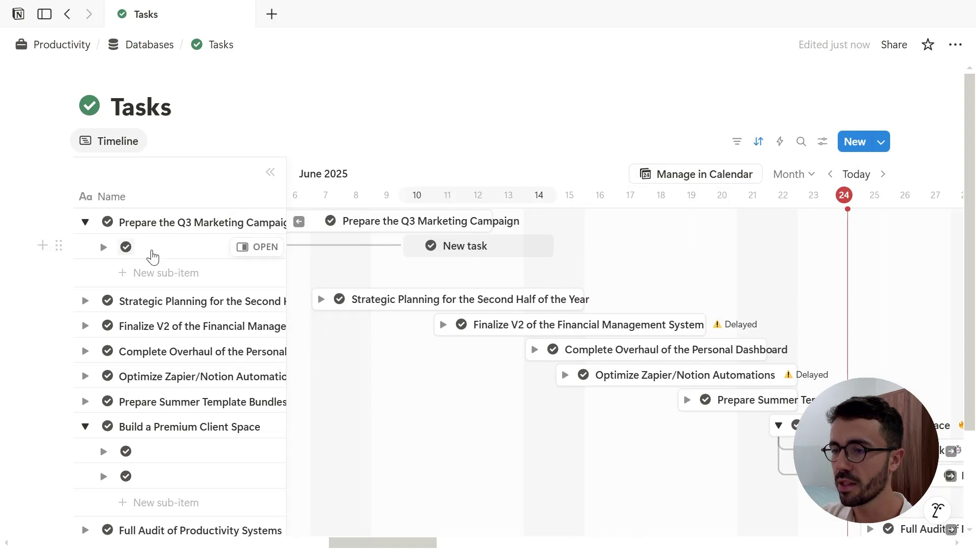
{"action": "scroll", "coordinate": [490, 242], "scroll_direction": "right", "scroll_amount": 3}
{"action": "scroll", "coordinate": [490, 242], "scroll_direction": "right", "scroll_amount": 2}
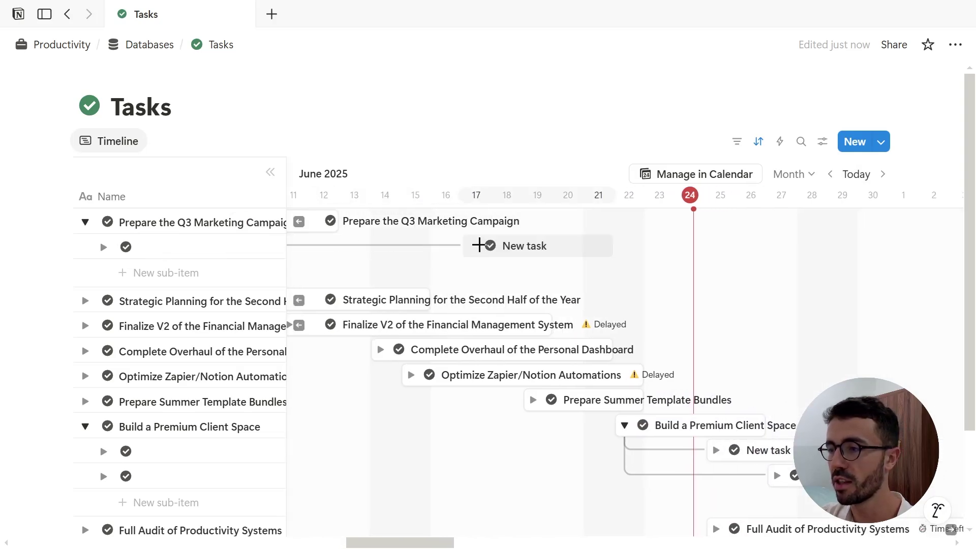
{"action": "scroll", "coordinate": [480, 245], "scroll_direction": "right", "scroll_amount": 4}
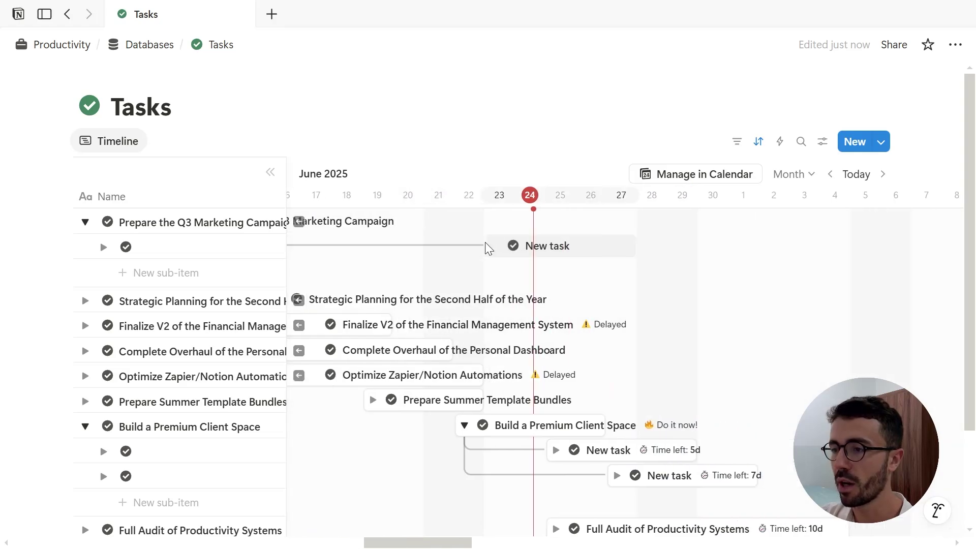
{"action": "left_click", "coordinate": [486, 248]}
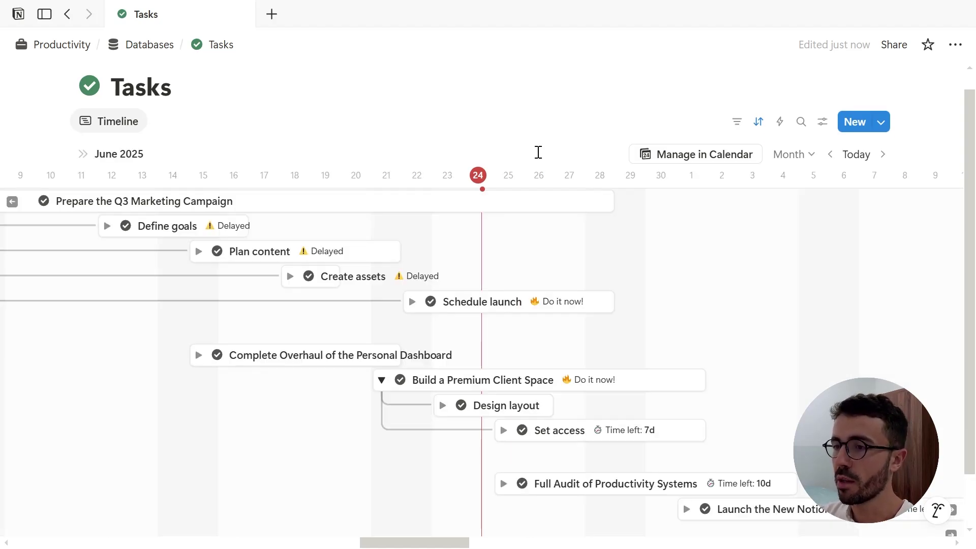
Turn on timeline dependencies with 'Shift only when dates overlap', then close view settings.
{"action": "left_click", "coordinate": [823, 121]}
{"action": "left_click", "coordinate": [735, 452]}
{"action": "left_click", "coordinate": [816, 345]}
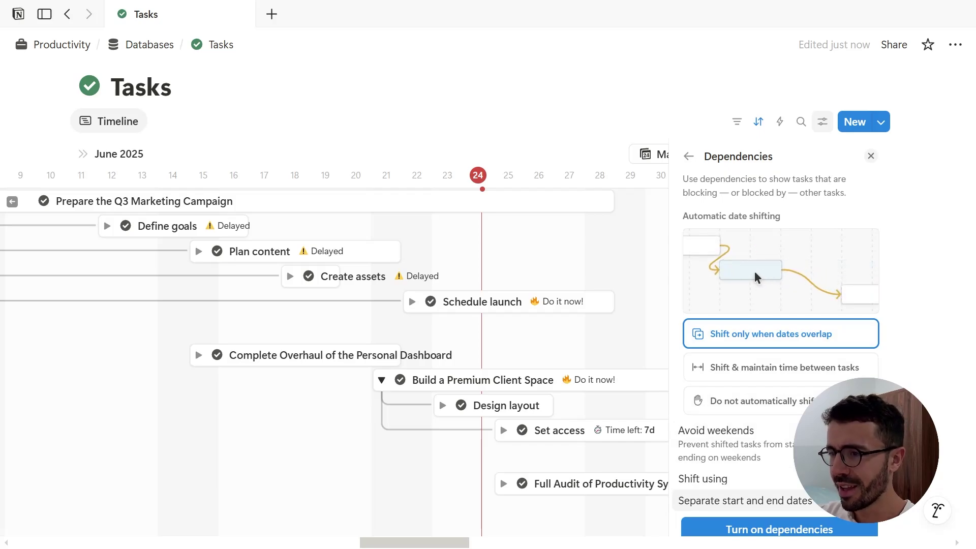
{"action": "left_click", "coordinate": [833, 500]}
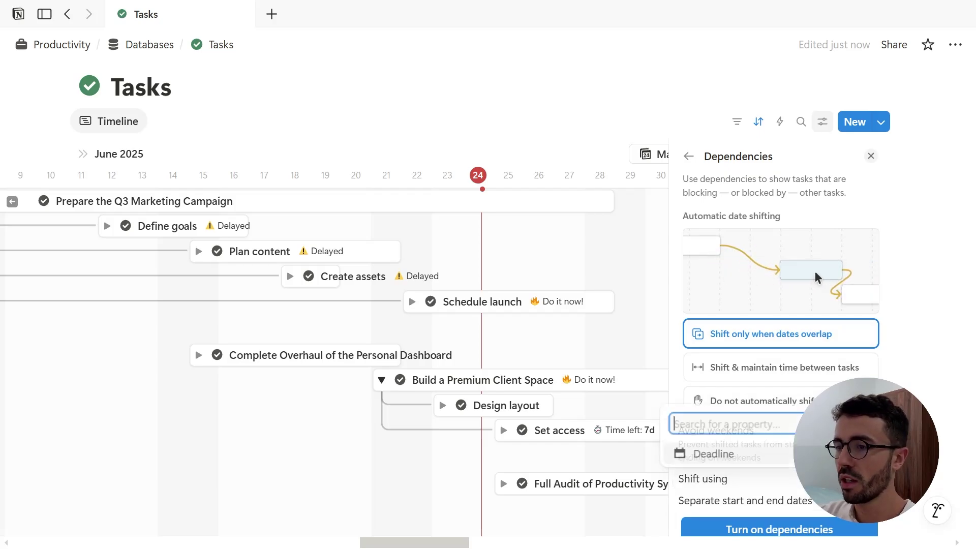
{"action": "key", "text": "Escape"}
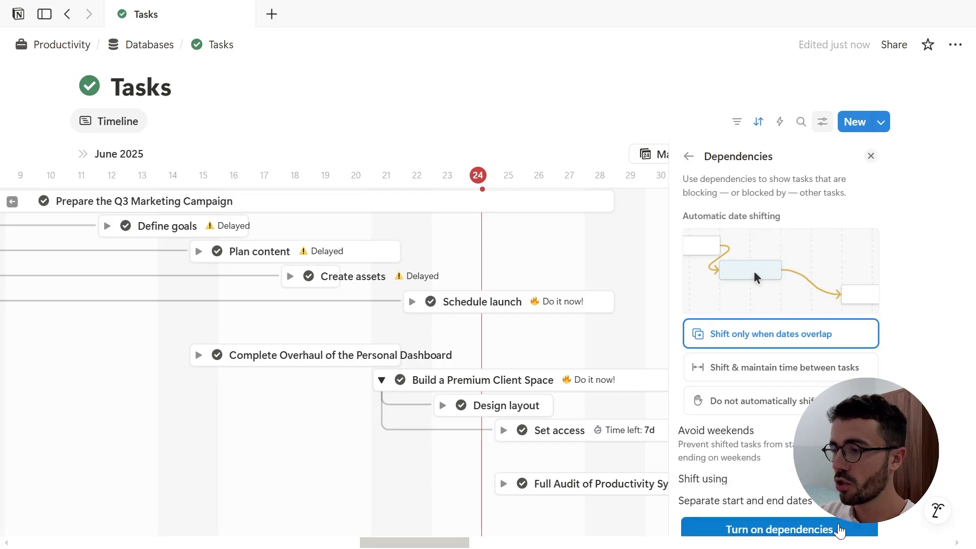
{"action": "key", "text": "Escape"}
{"action": "left_click", "coordinate": [650, 310]}
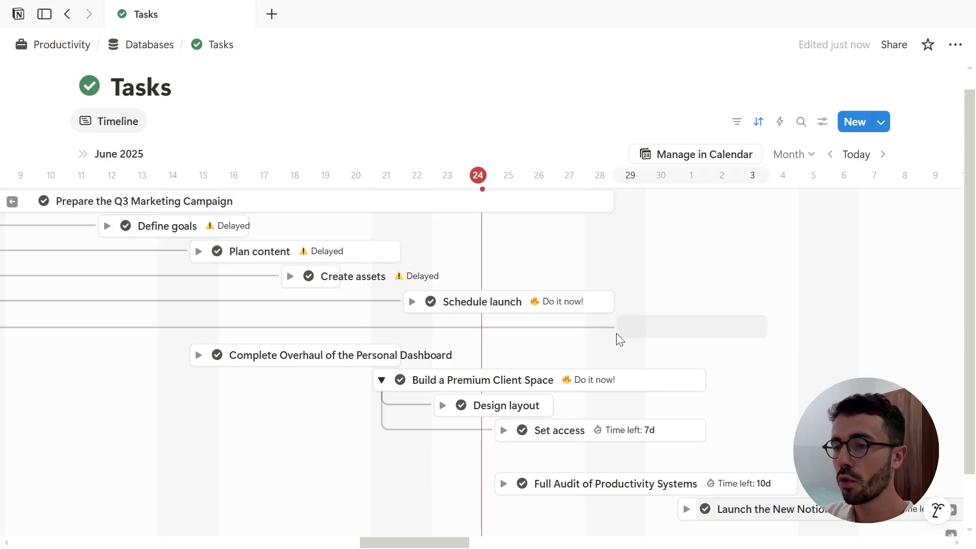
Draw a dependency arrow from the Plan content bar onto the Schedule launch bar.
{"action": "mouse_move", "coordinate": [392, 255]}
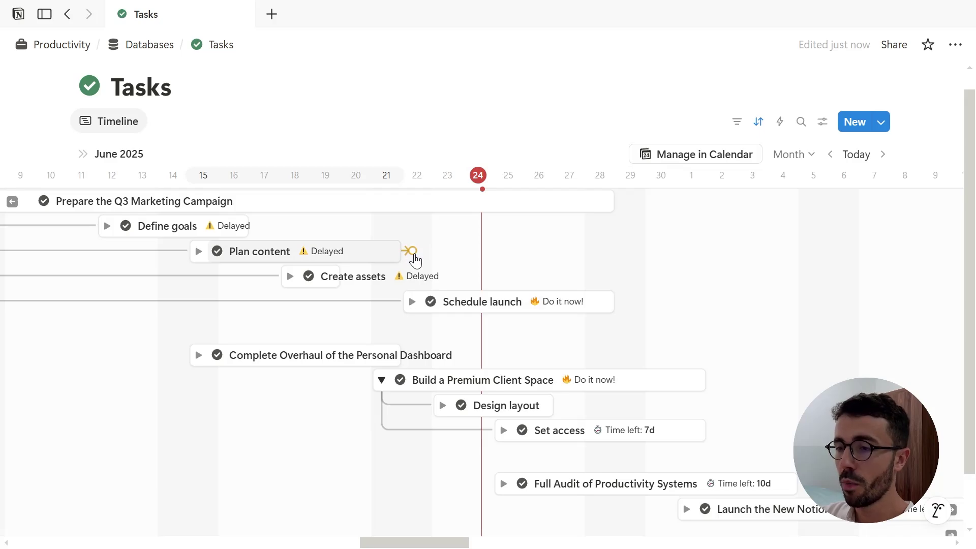
{"action": "left_click_drag", "start_coordinate": [412, 251], "coordinate": [398, 306]}
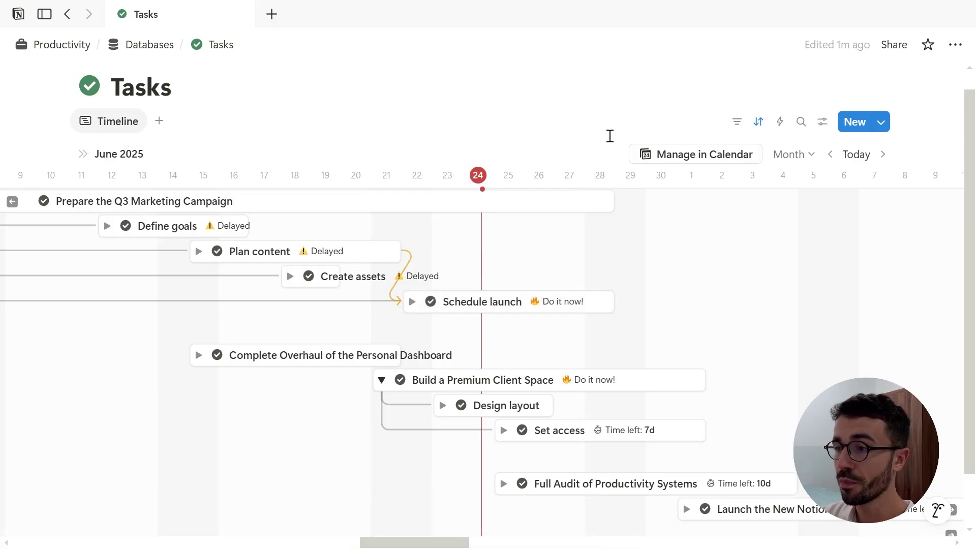
Link Prepare the Q3 Marketing Campaign to Build a Premium Client Space, Full Audit, and a new New task.
{"action": "left_click_drag", "start_coordinate": [621, 201], "coordinate": [372, 382]}
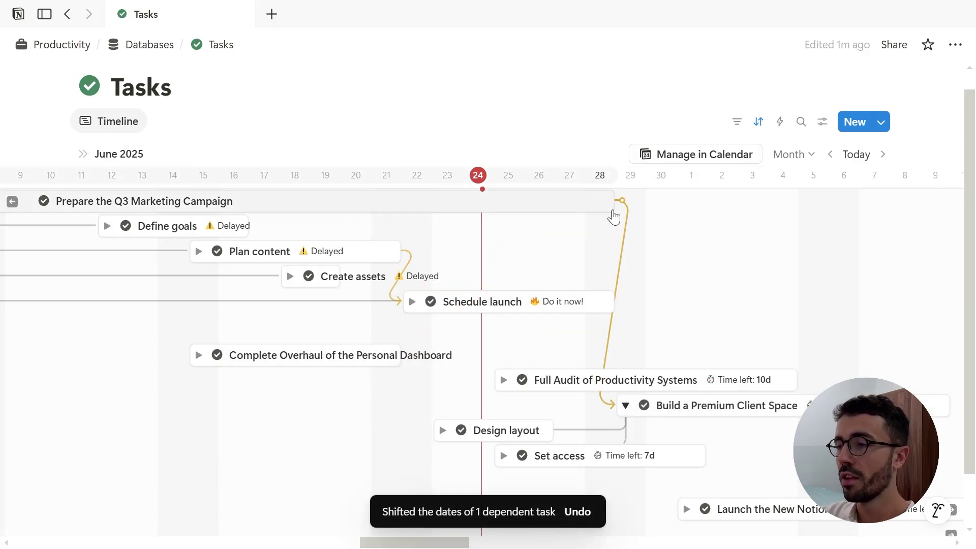
{"action": "left_click_drag", "start_coordinate": [620, 202], "coordinate": [497, 380]}
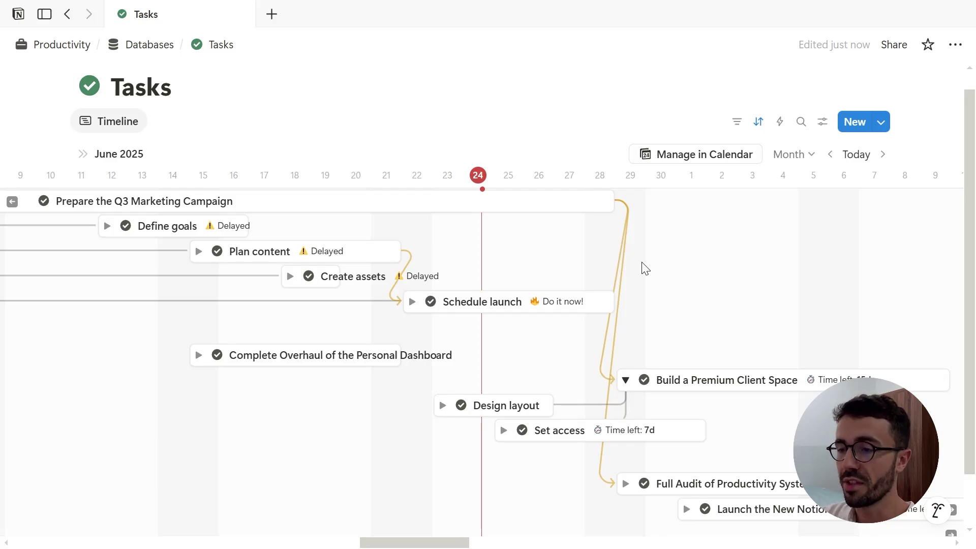
{"action": "left_click_drag", "start_coordinate": [619, 202], "coordinate": [487, 422]}
{"action": "left_click", "coordinate": [483, 445]}
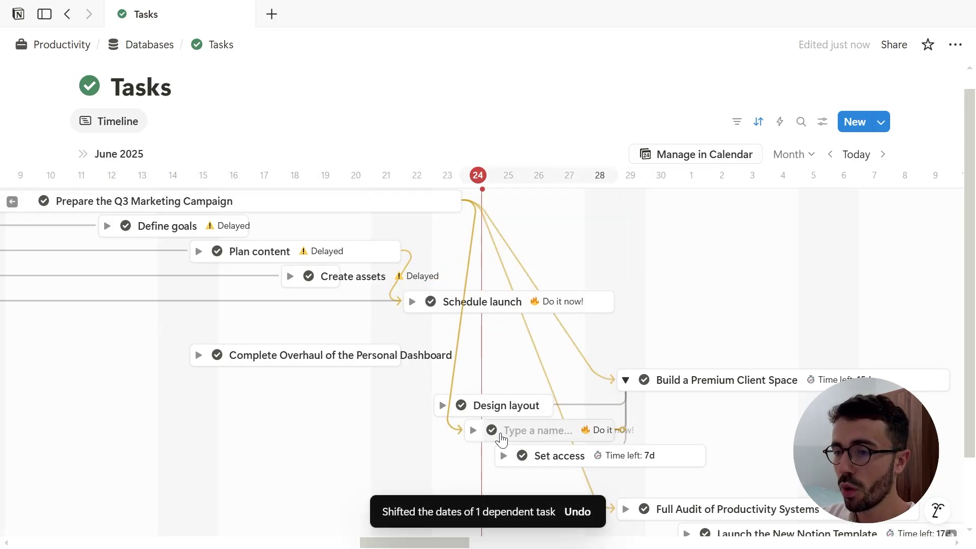
{"action": "left_click", "coordinate": [612, 414]}
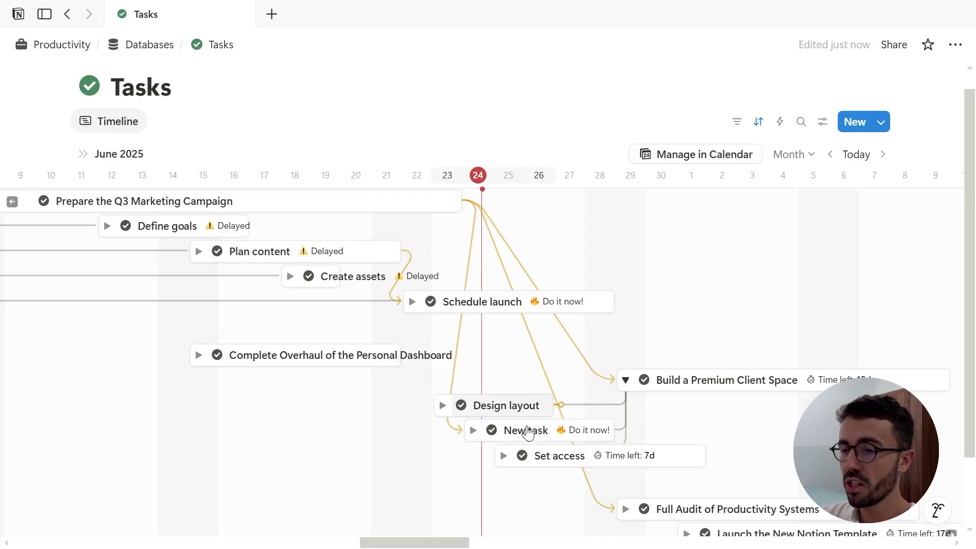
Extend New task to start on Jun 22 and delete the arrow into Build a Premium Client Space.
{"action": "left_click_drag", "start_coordinate": [467, 431], "coordinate": [376, 430]}
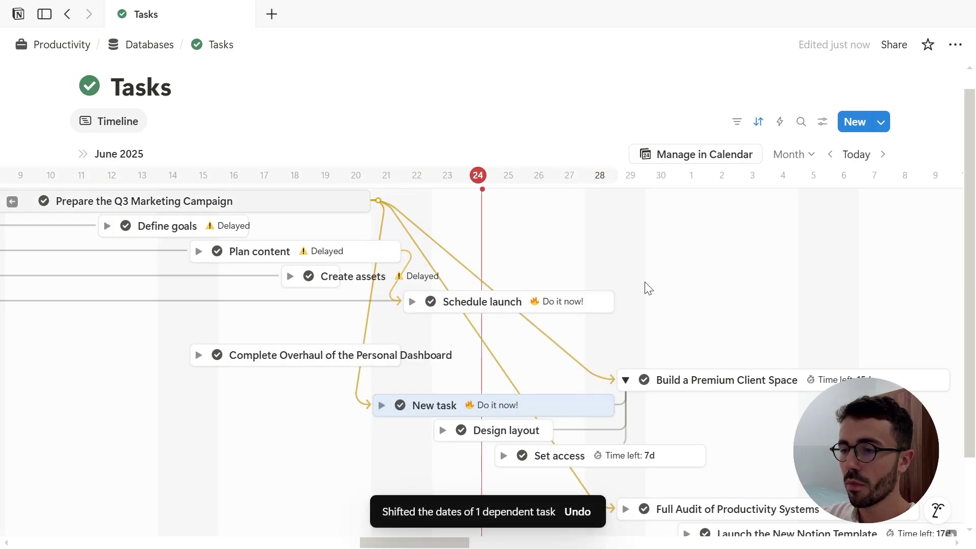
{"action": "mouse_move", "coordinate": [565, 360]}
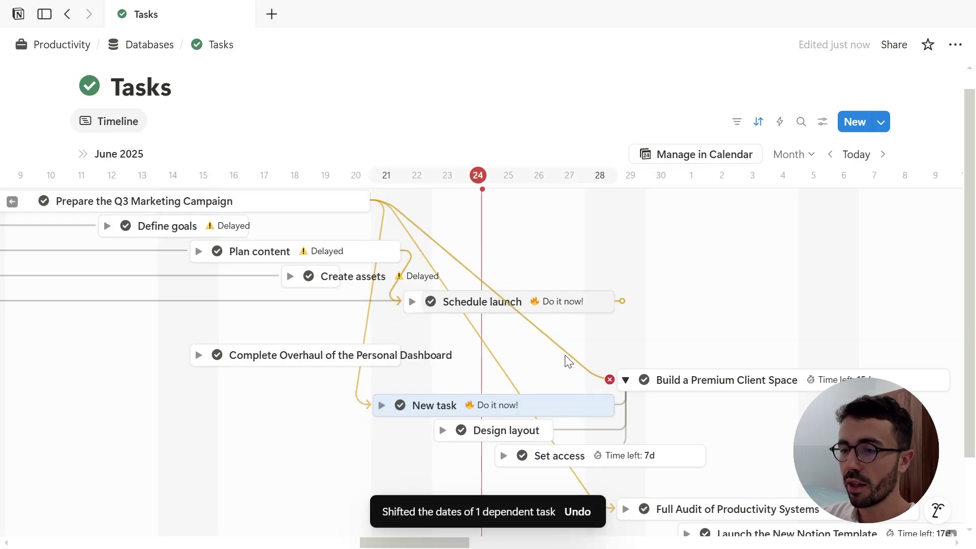
{"action": "left_click", "coordinate": [609, 380]}
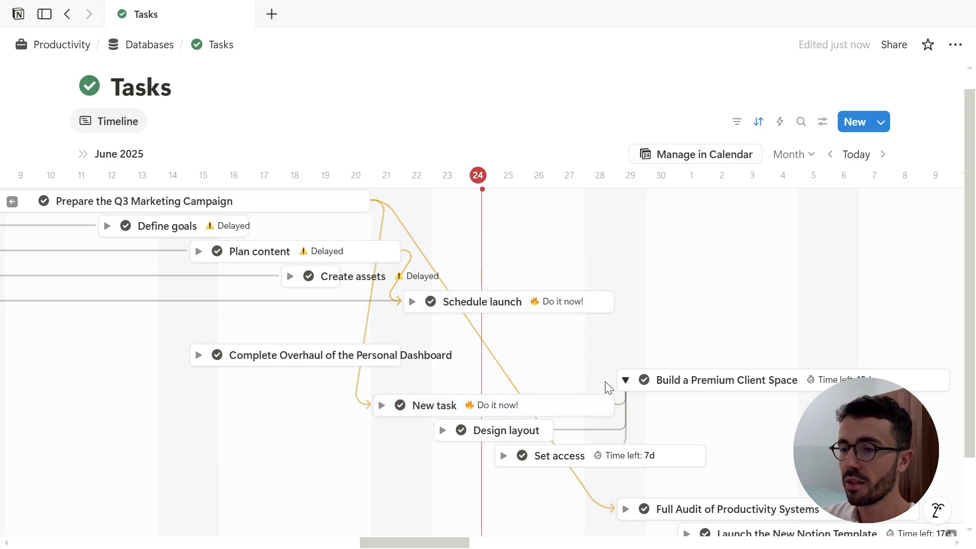
{"action": "mouse_move", "coordinate": [612, 377]}
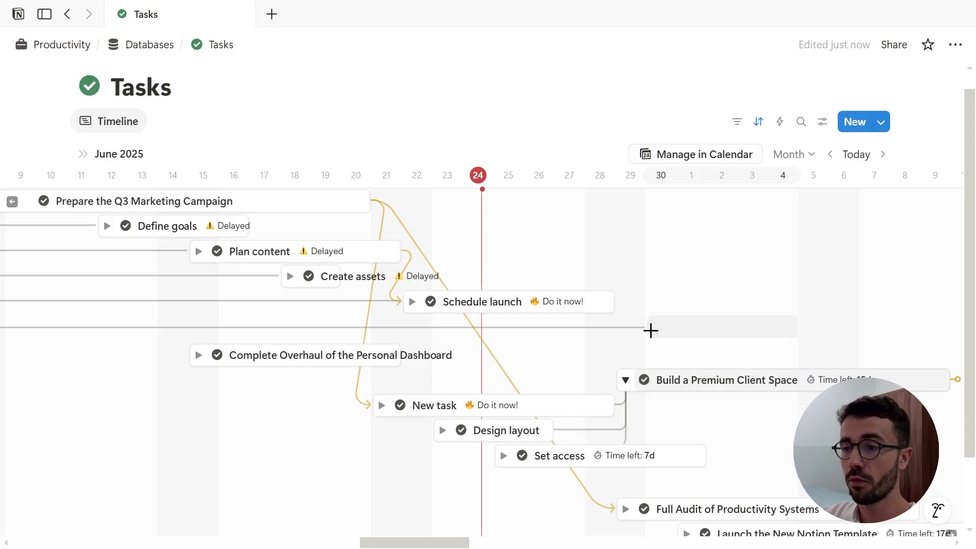
Open Schedule launch in side peek and scroll to its Blocked by: Plan content property.
{"action": "left_click", "coordinate": [553, 313]}
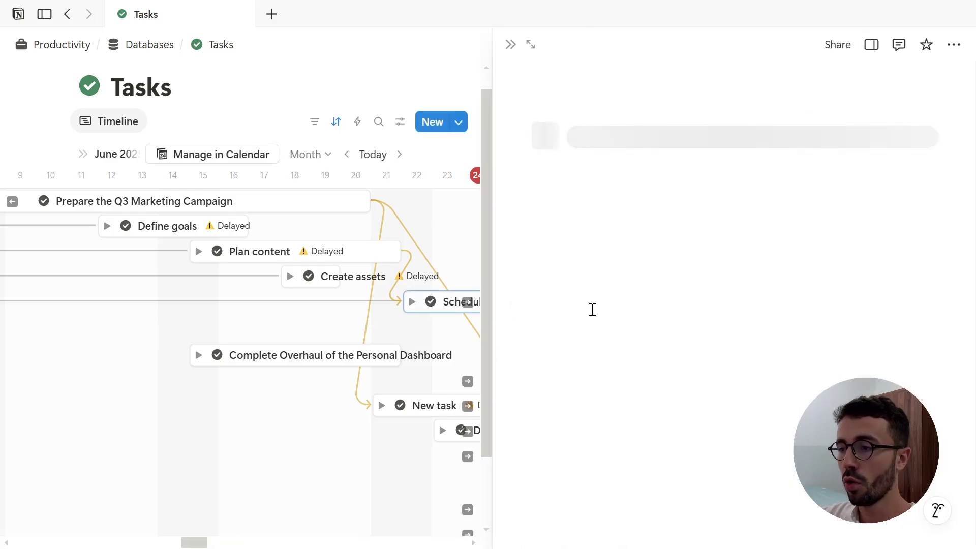
{"action": "scroll", "coordinate": [647, 308], "scroll_direction": "down", "scroll_amount": 5}
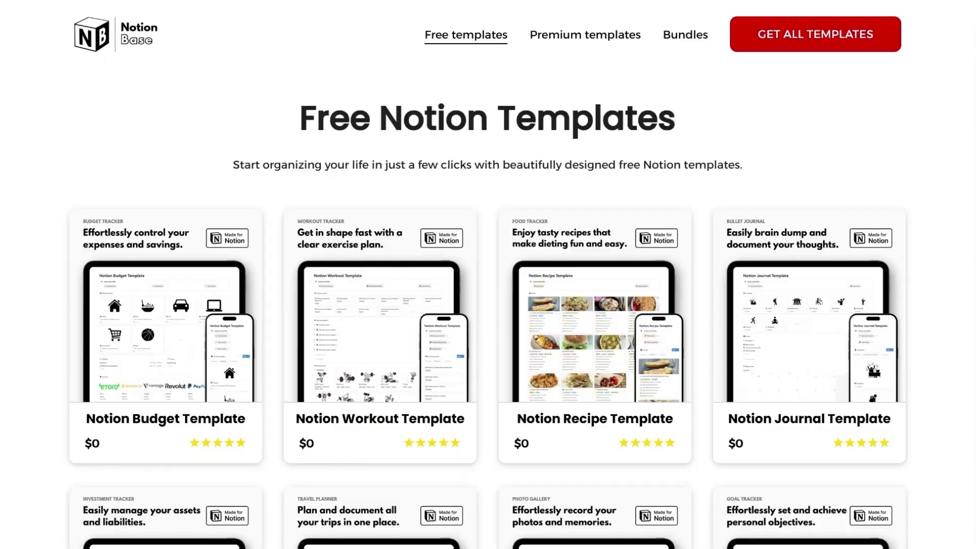
Scroll through the Notion Base template listings and open the Ultimate Mind Growth Bundle card.
{"action": "scroll", "coordinate": [488, 305], "scroll_direction": "down", "scroll_amount": 10}
{"action": "scroll", "coordinate": [488, 305], "scroll_direction": "down", "scroll_amount": 4}
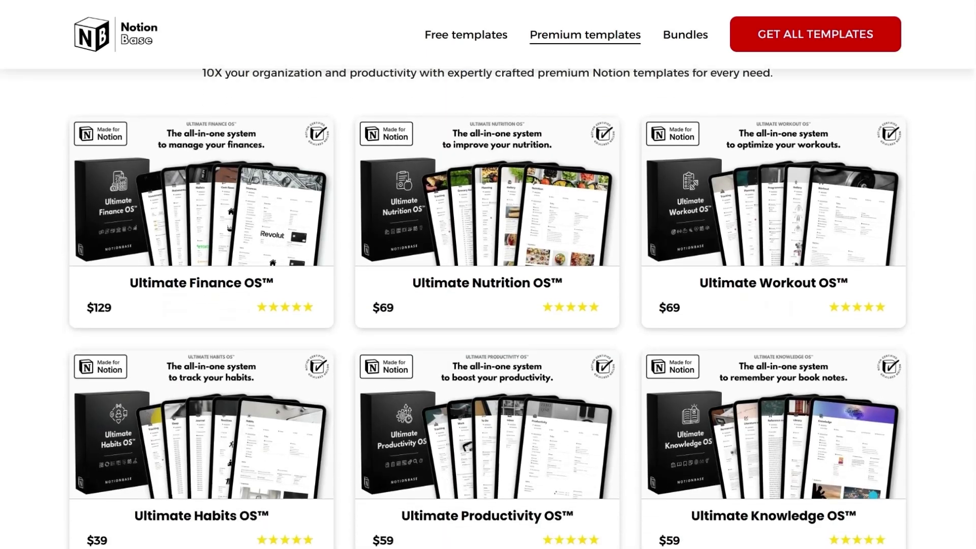
{"action": "scroll", "coordinate": [488, 305], "scroll_direction": "down", "scroll_amount": 5}
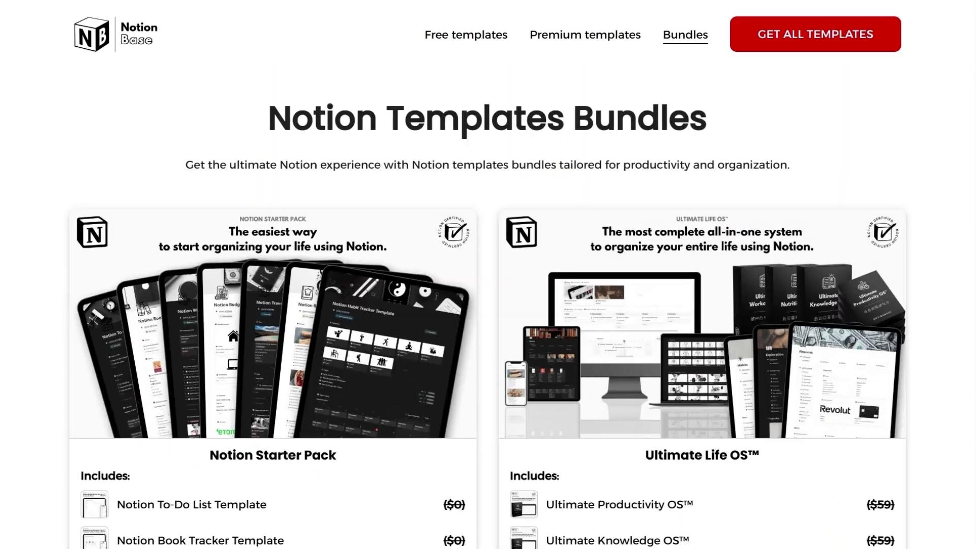
{"action": "scroll", "coordinate": [488, 304], "scroll_direction": "down", "scroll_amount": 10}
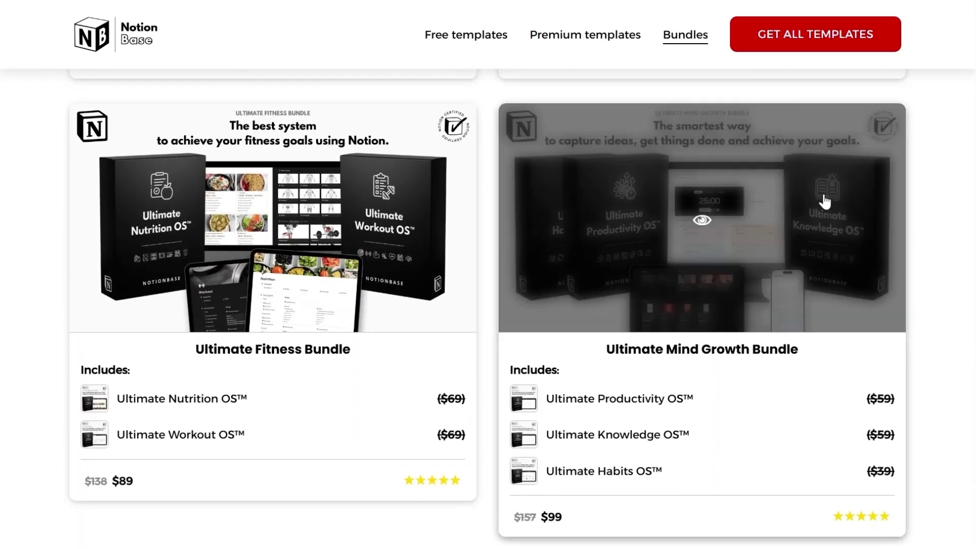
{"action": "left_click", "coordinate": [823, 201]}
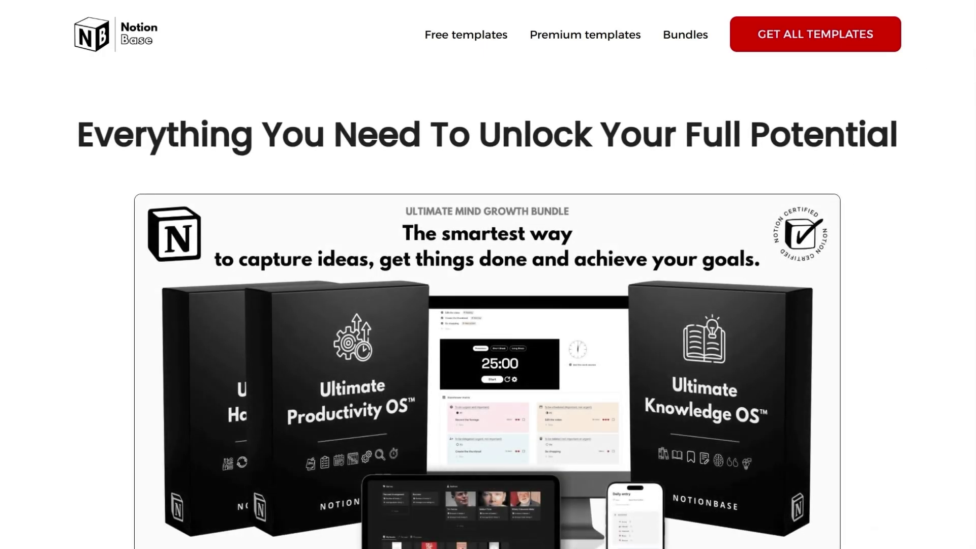